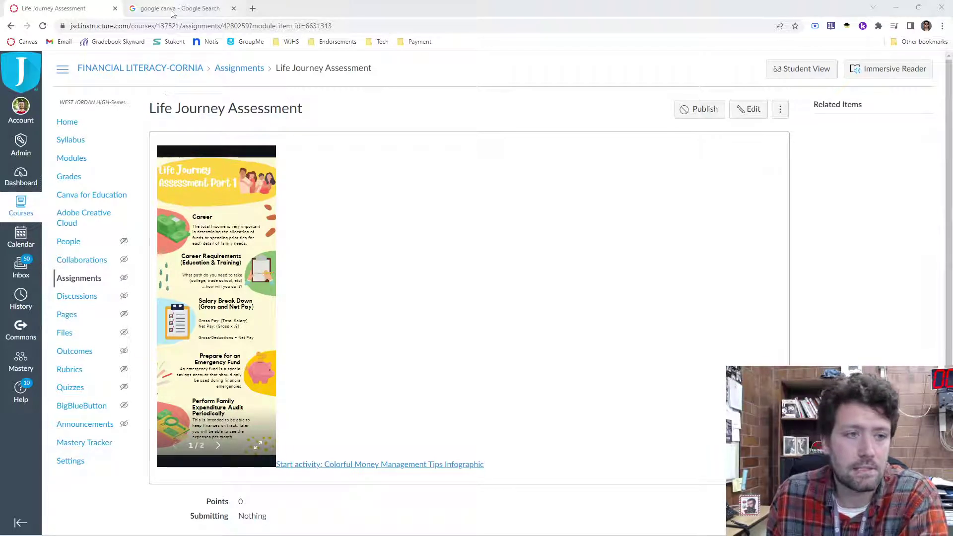
Step: Go from Google to canva.com, search templates for 'infographic farm', and open the On the Farm template
click(172, 10)
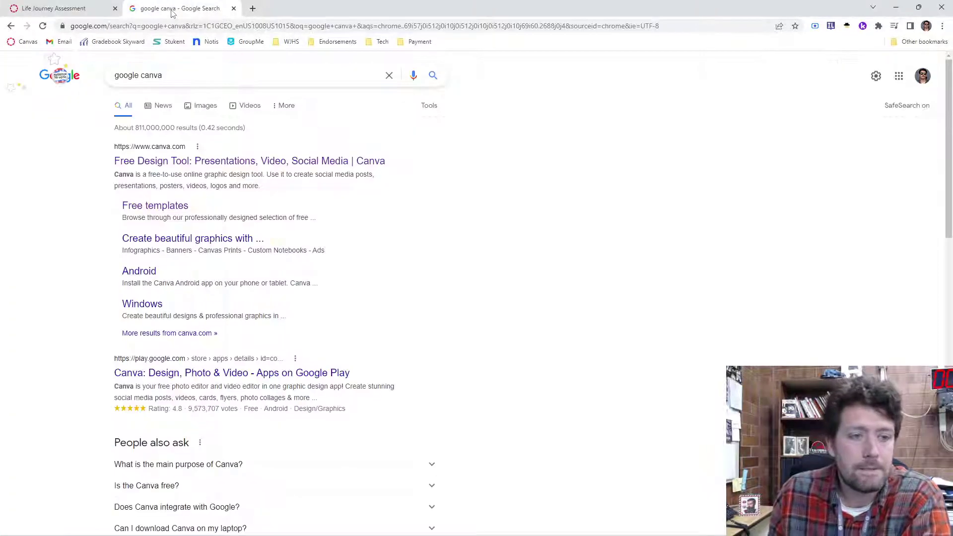
click(159, 166)
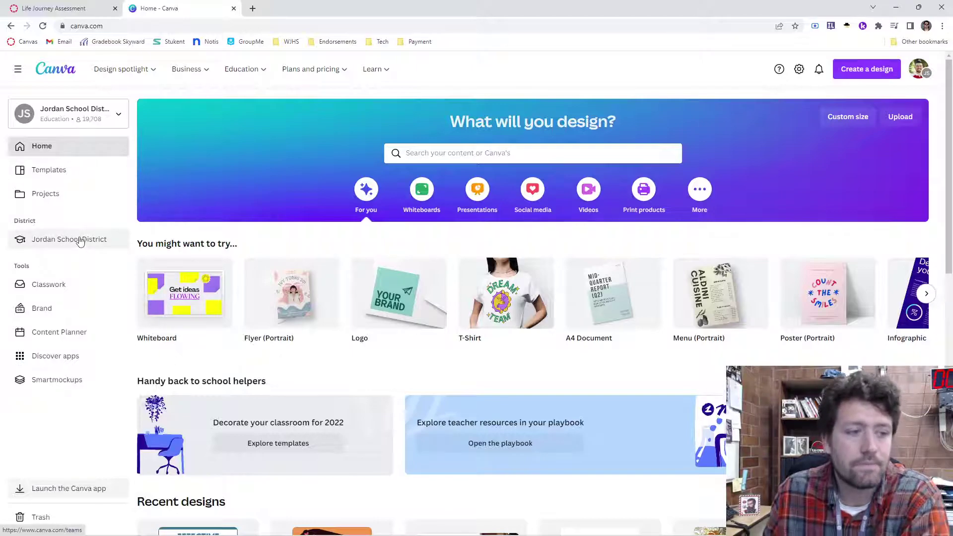
click(459, 153)
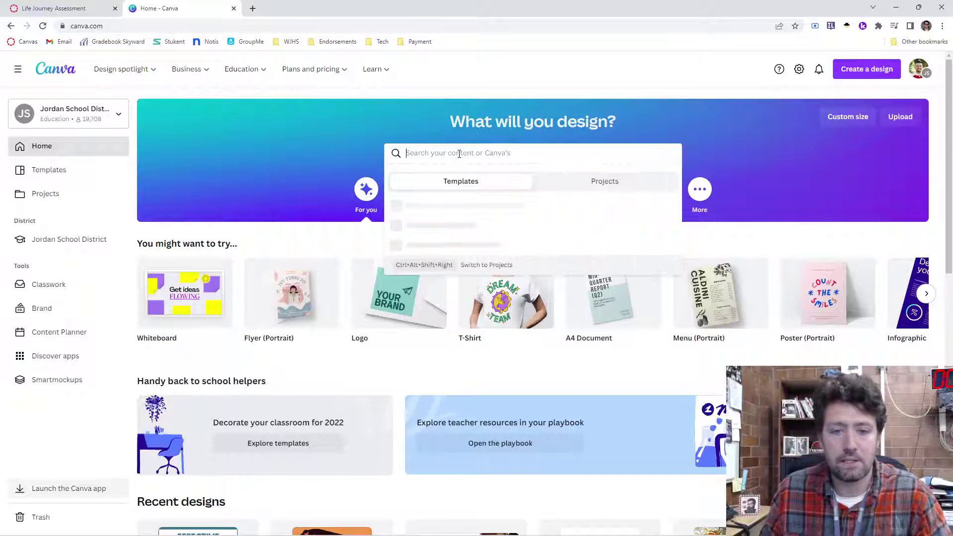
text(in)
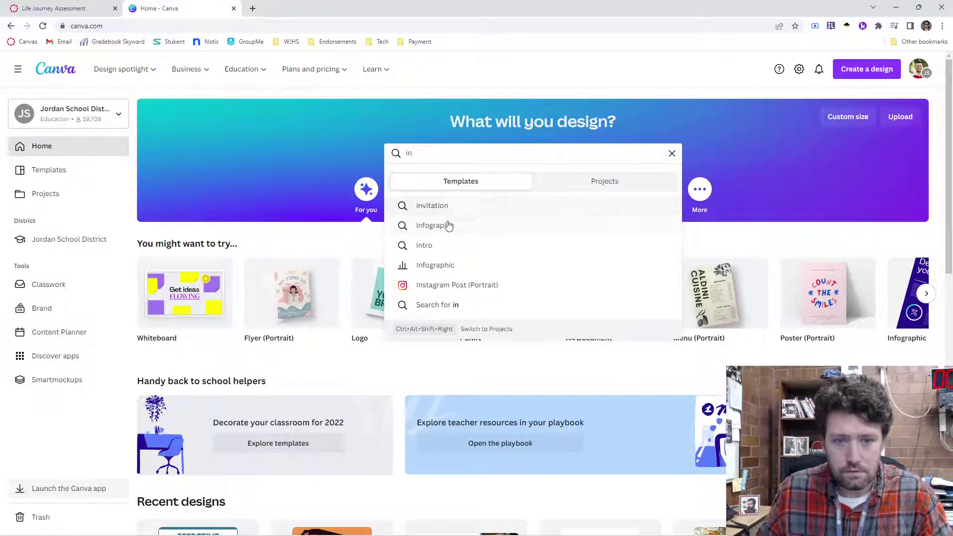
click(446, 225)
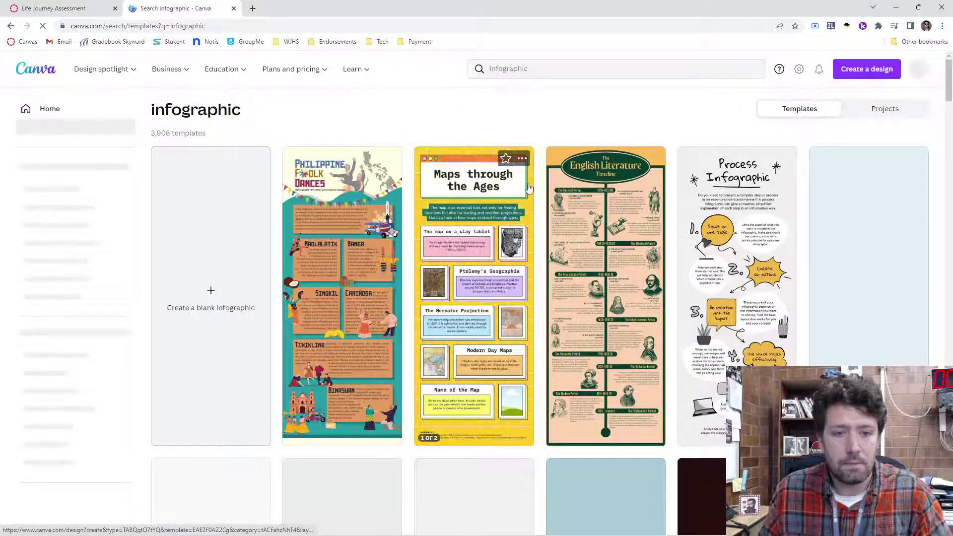
click(543, 71)
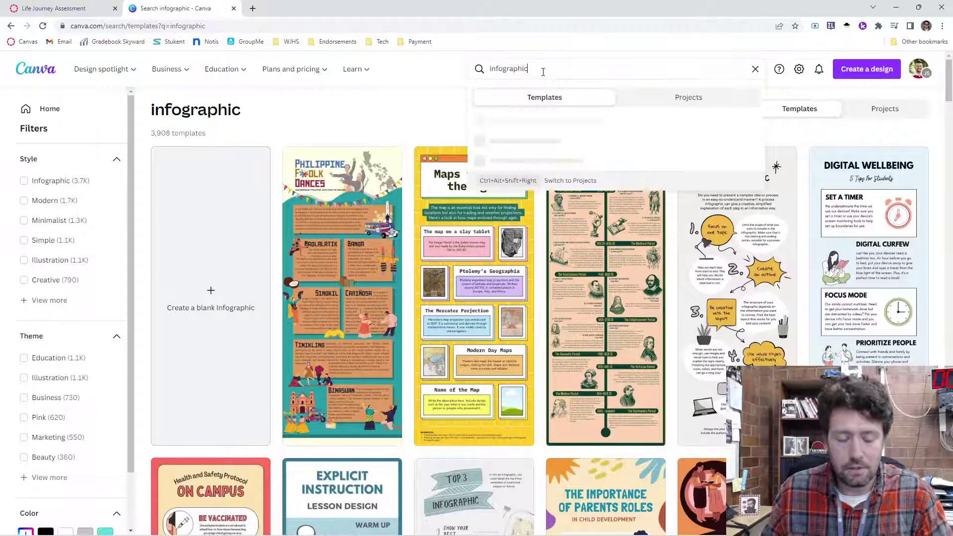
text(farm)
key(Return)
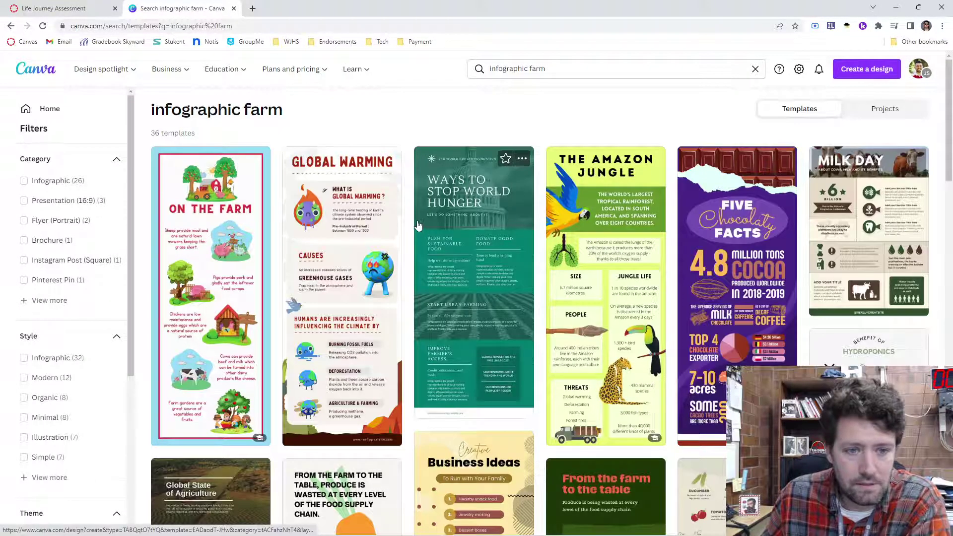
click(227, 327)
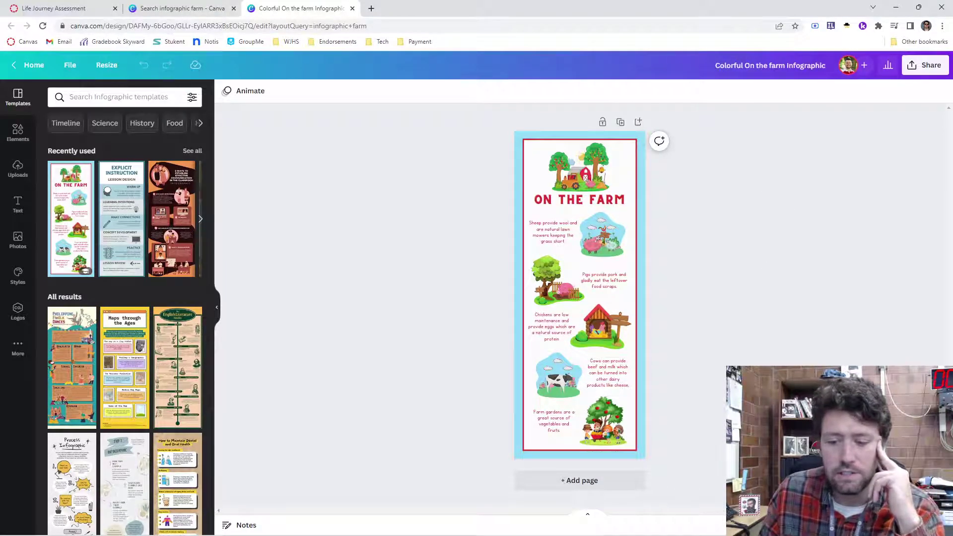
Step: Change the title to 'TOP CHICKENS FOR LAYING EGGS', widen it onto two lines, and nudge it left
ctrl+scroll(758, 343, up, 5)
scroll(759, 343, up, 5)
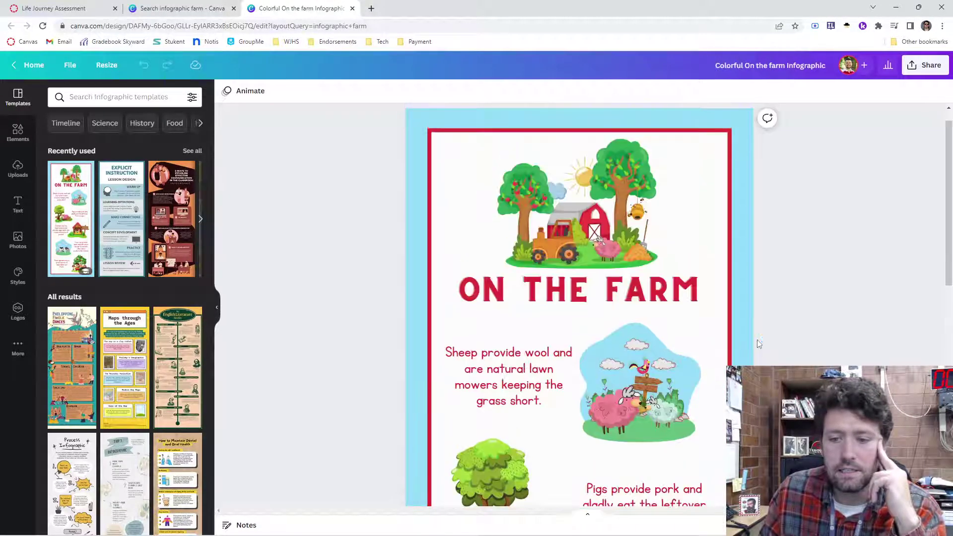
double_click(536, 284)
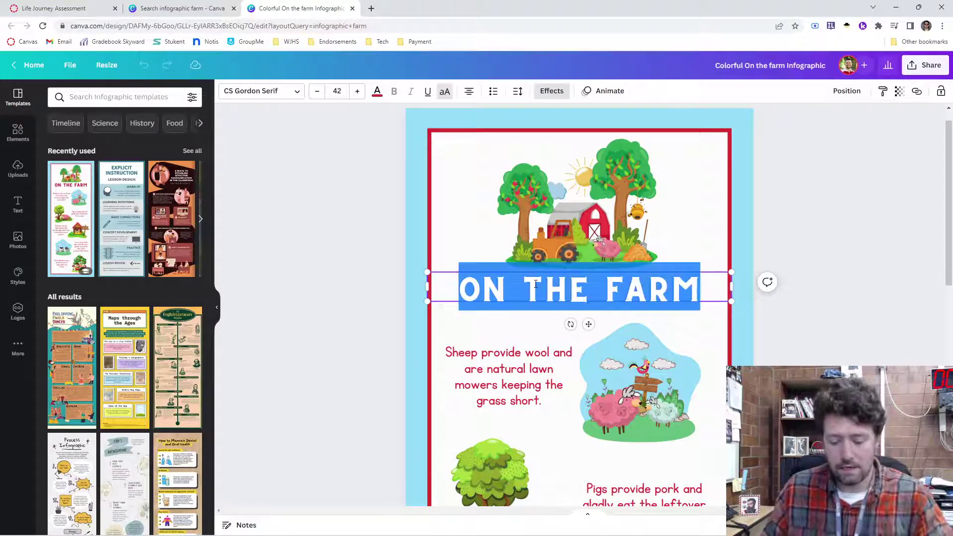
text(TOP)
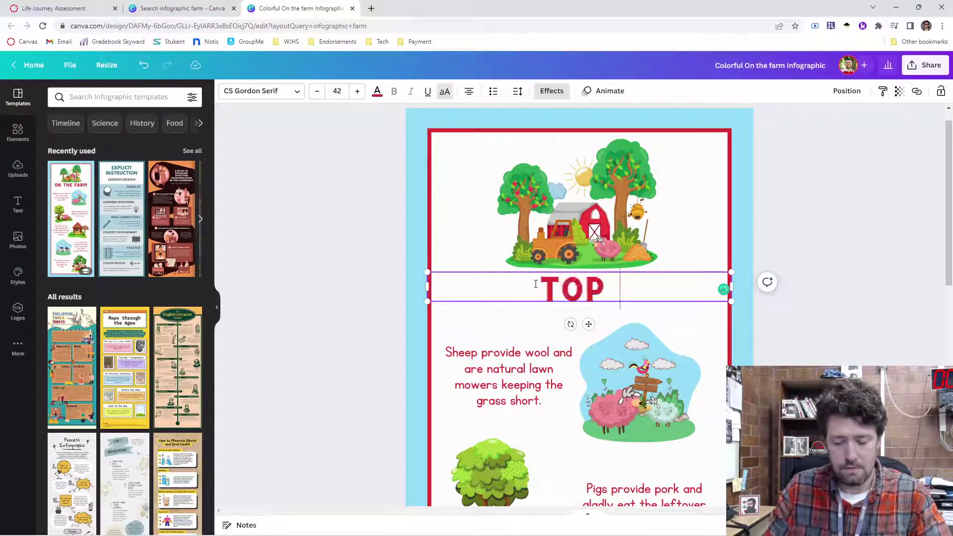
text( CHICKESN)
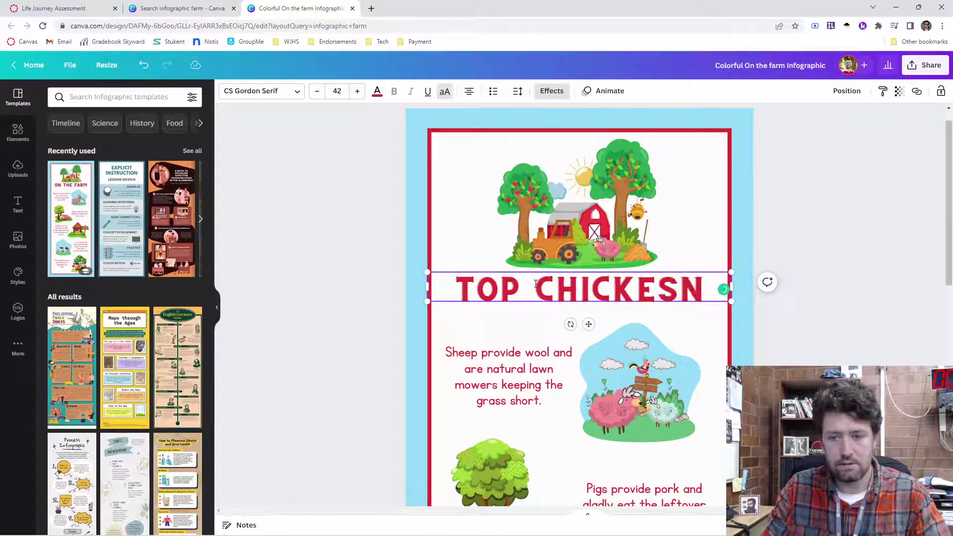
key(BackSpace)
key(BackSpace)
text(NS FOR LAY)
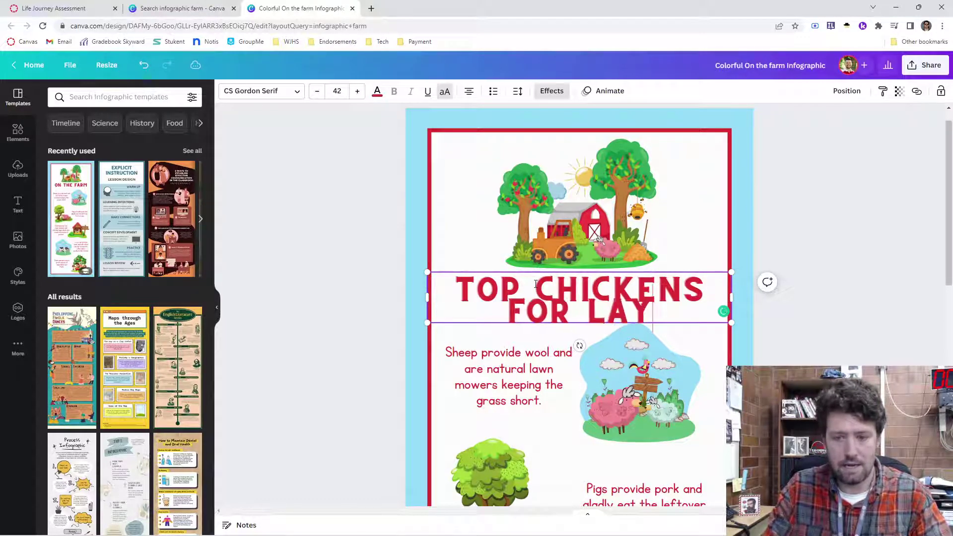
text(ING EGGS)
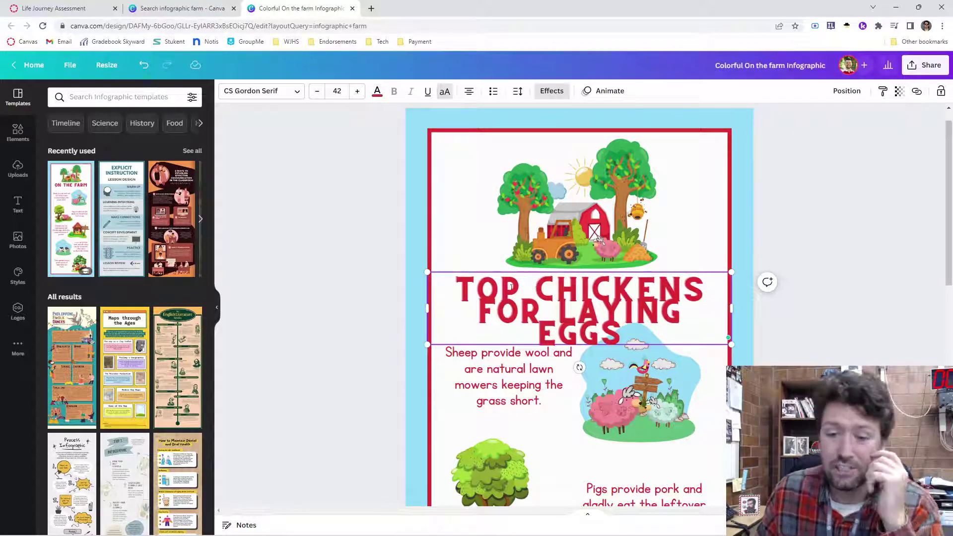
drag(732, 307, 766, 308)
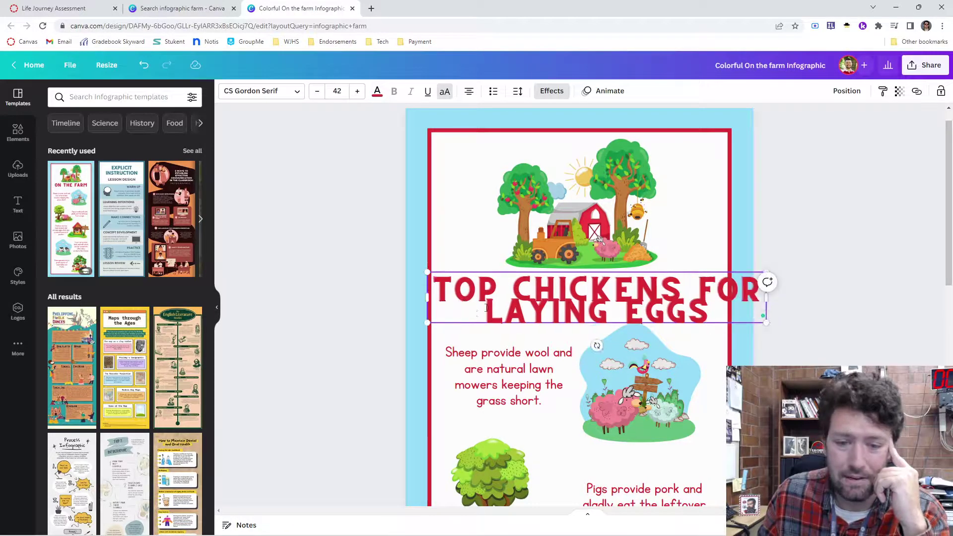
click(554, 296)
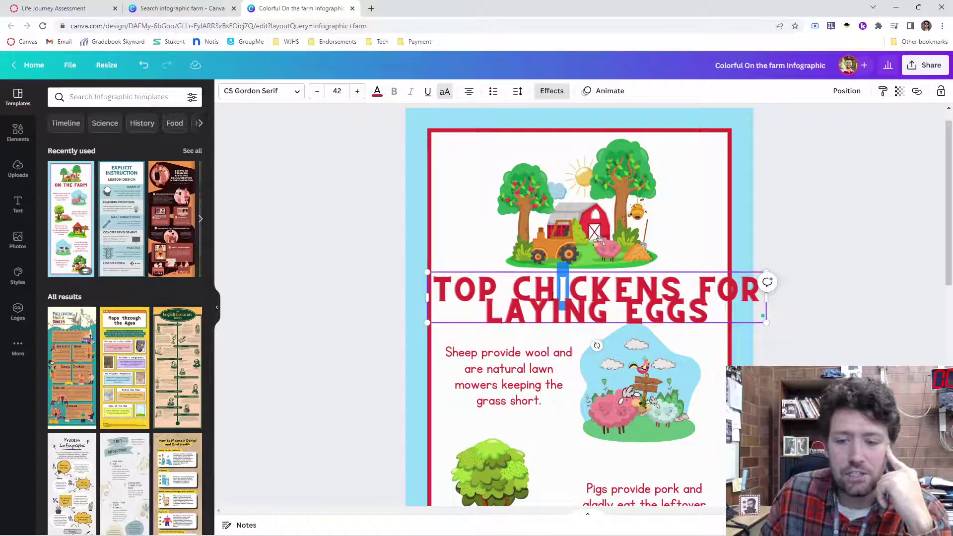
click(297, 193)
drag(549, 298, 534, 293)
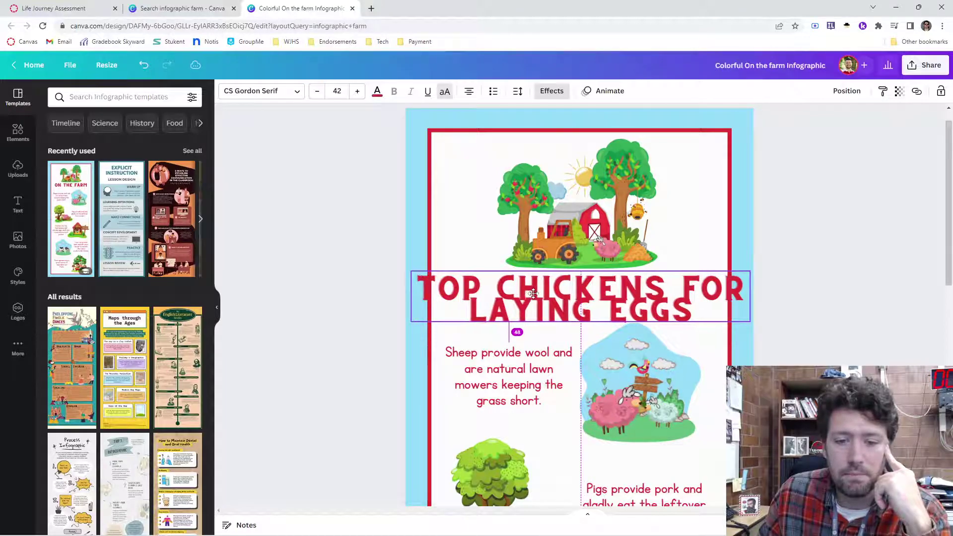
Step: Replace the sheep description text with 'Favorite Sheeps' and scroll over the page
double_click(478, 356)
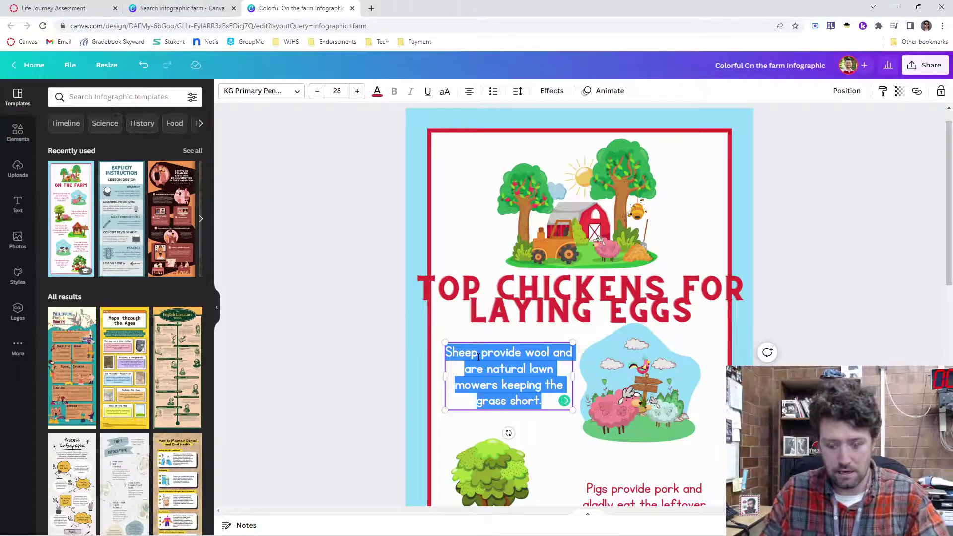
text(Favorite S)
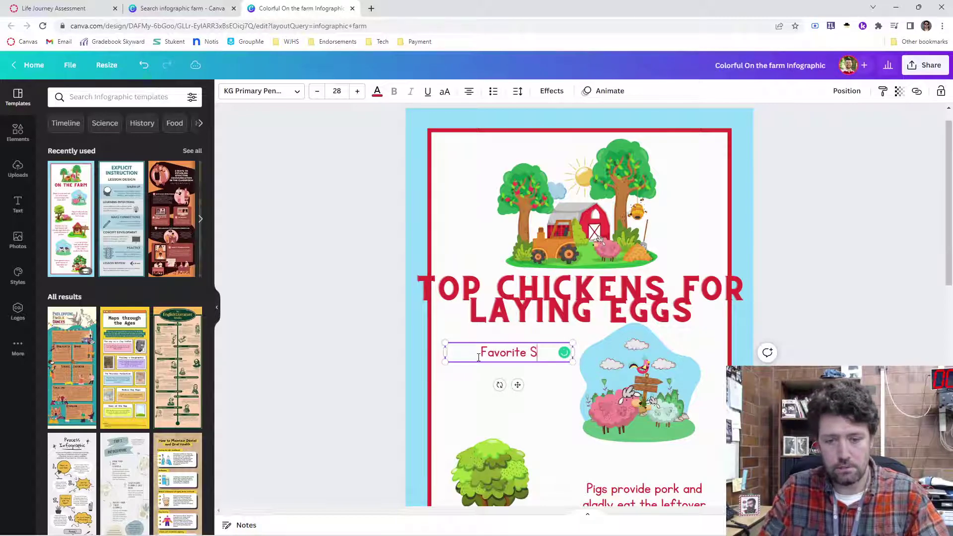
text(heeps)
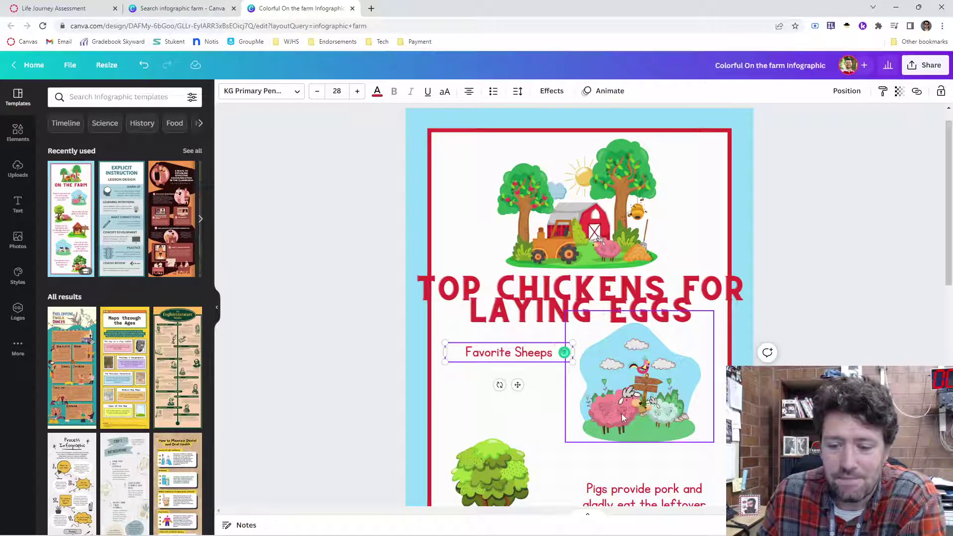
click(389, 395)
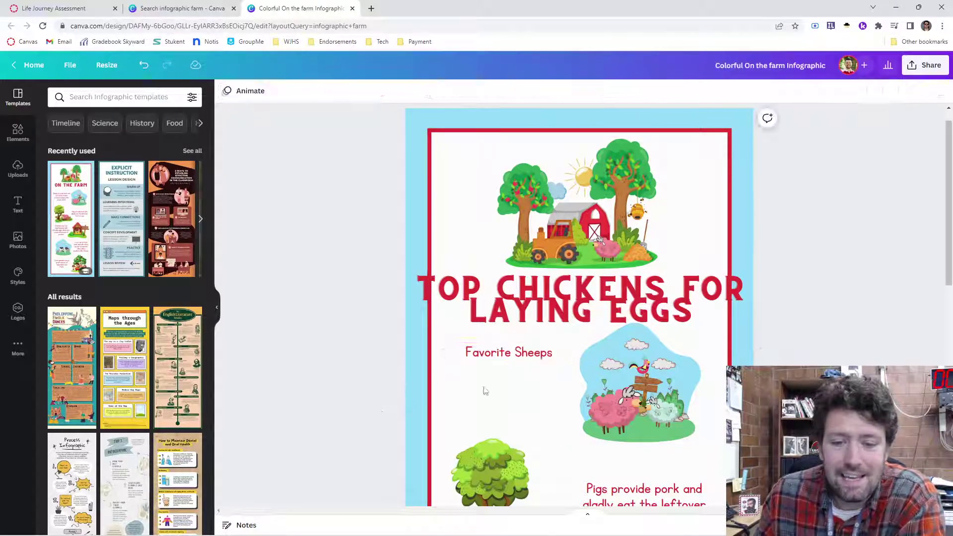
scroll(497, 377, down, 3)
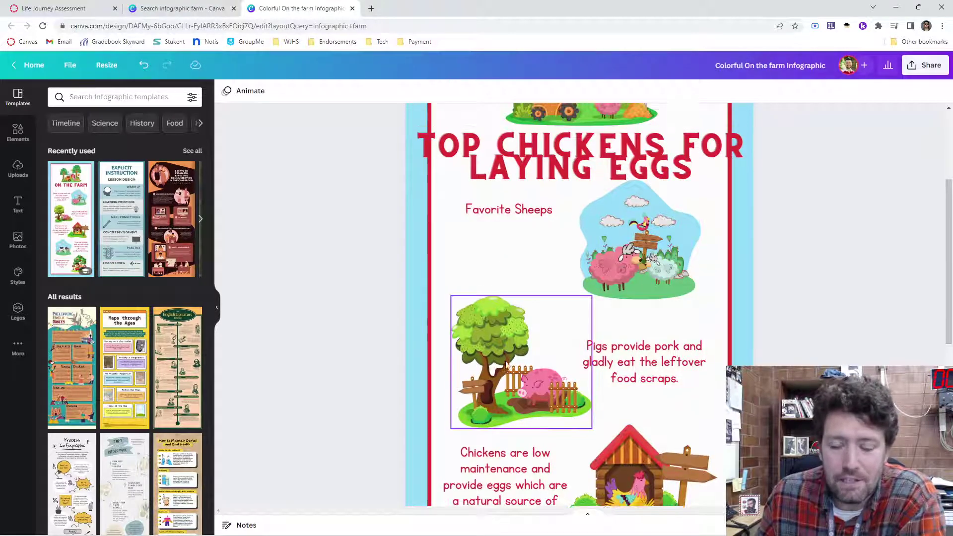
scroll(507, 365, up, 3)
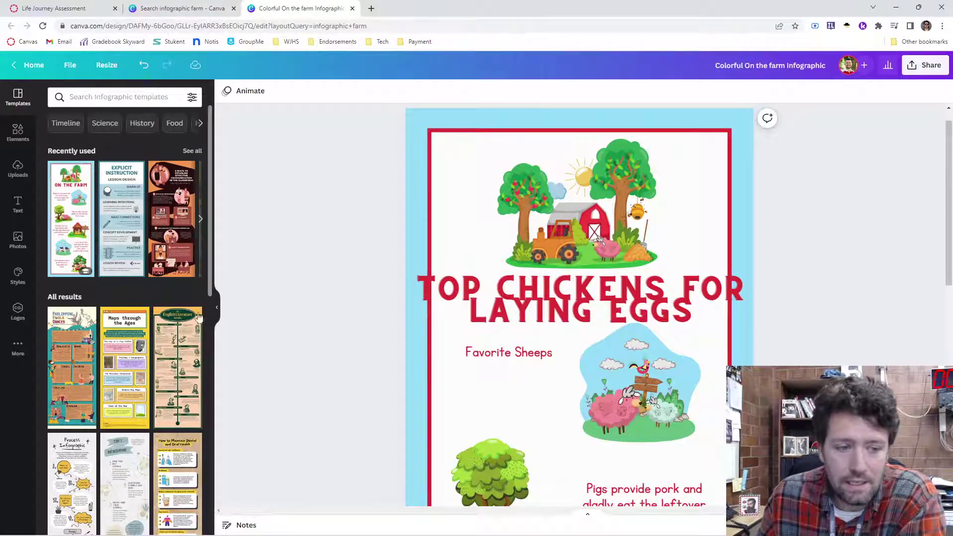
scroll(599, 241, down, 5)
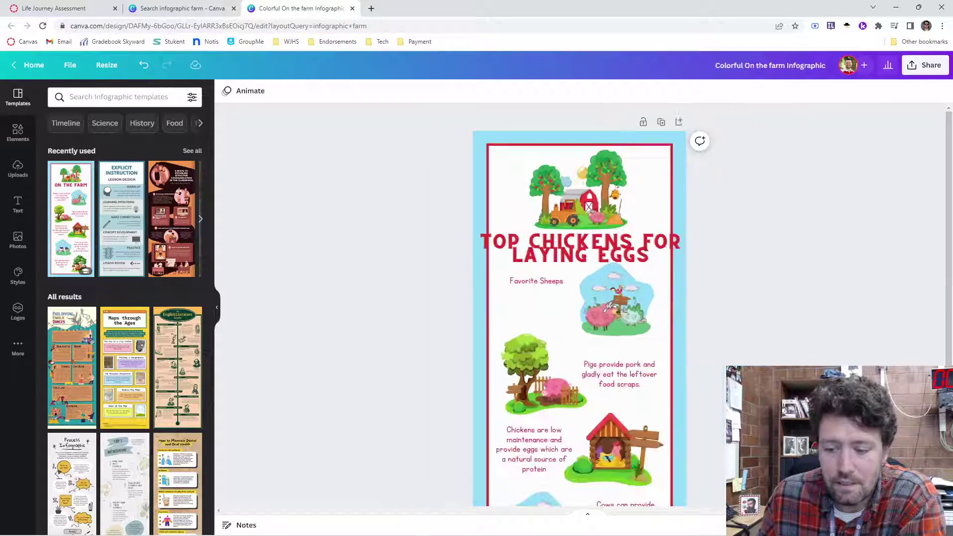
Step: Rename the Canva design to 'Chicken Laying' from the File menu
click(70, 65)
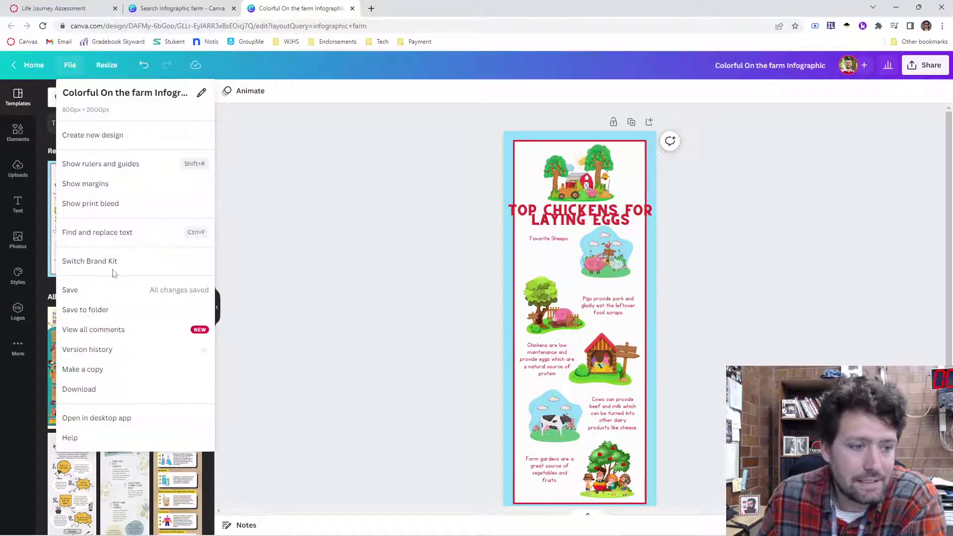
click(115, 93)
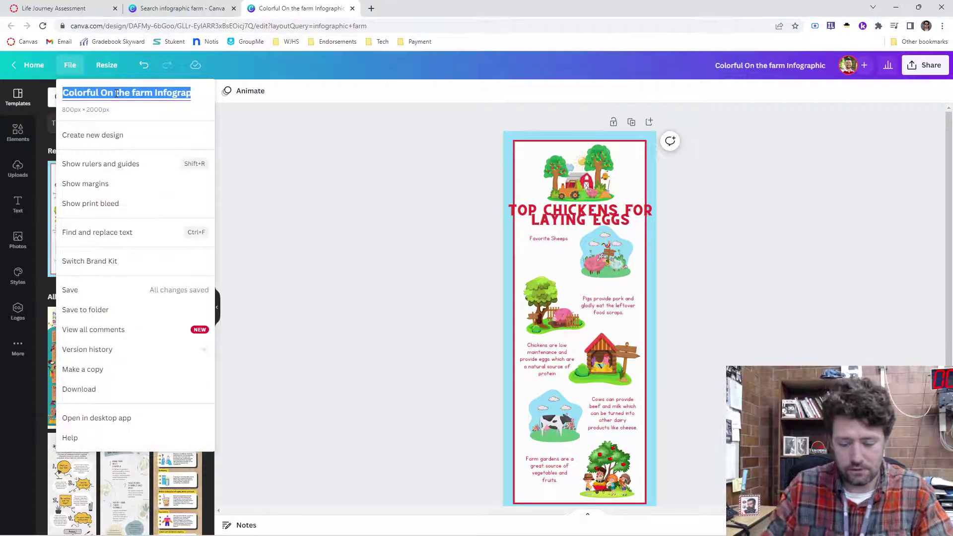
text(Chicken L)
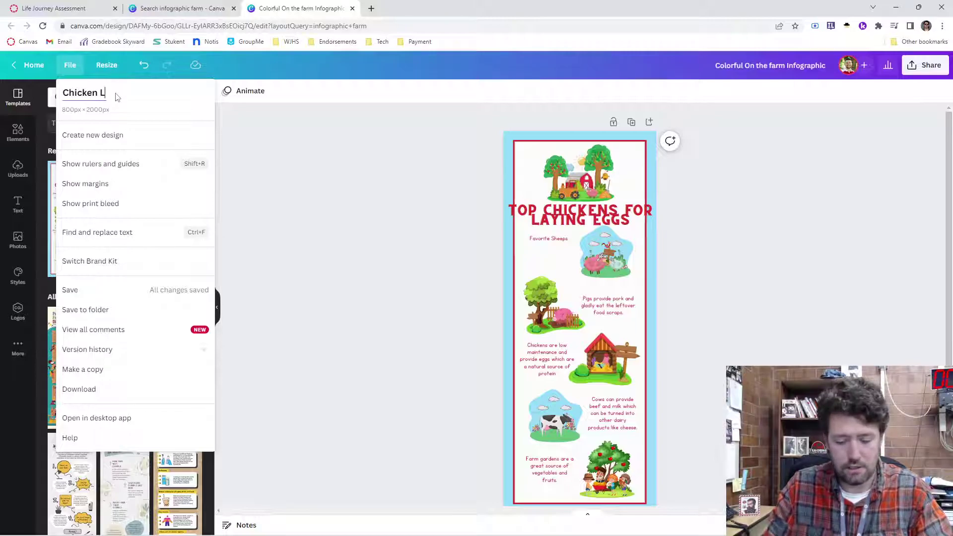
text(aying)
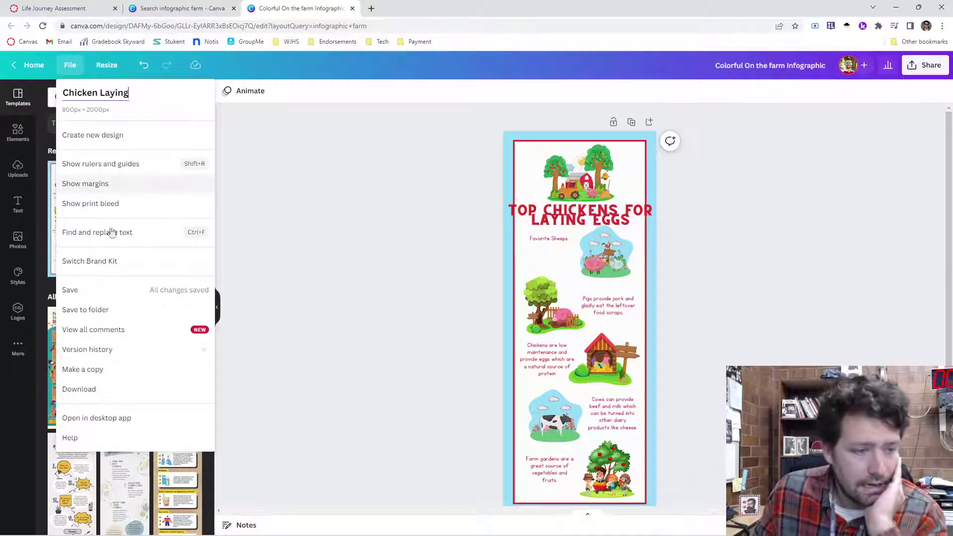
click(69, 287)
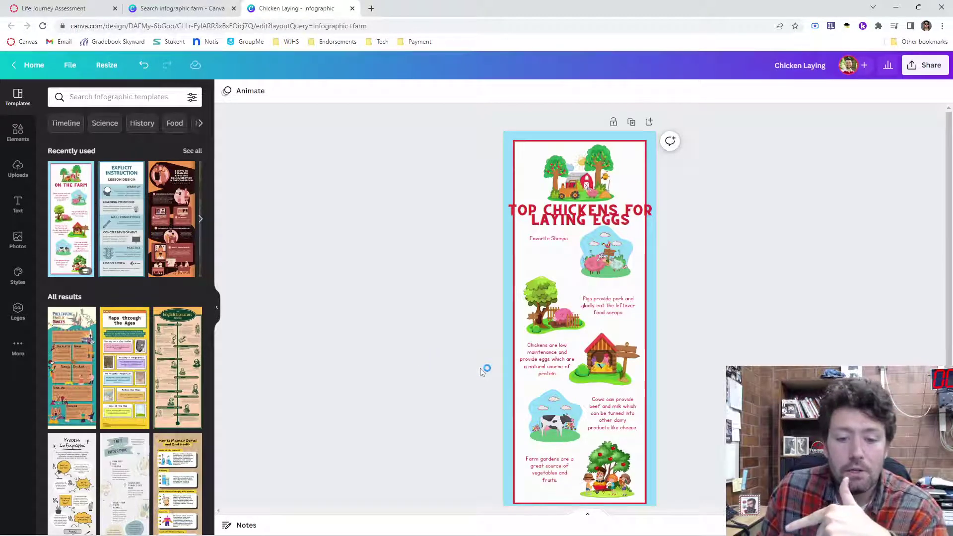
click(68, 70)
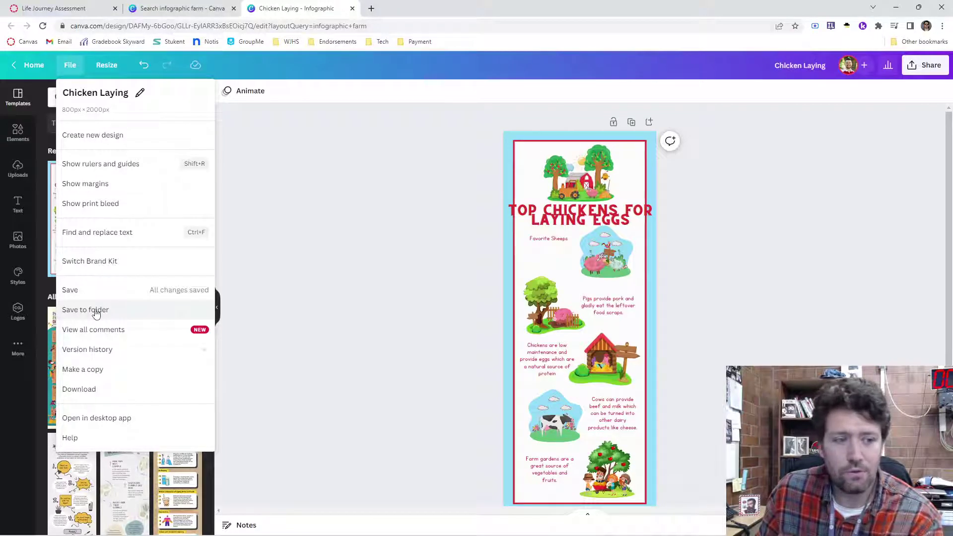
click(285, 320)
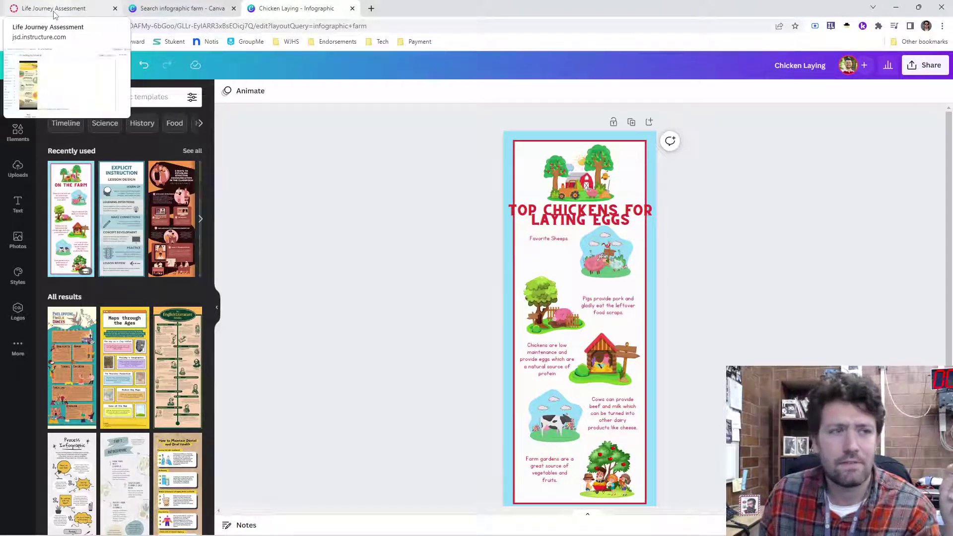
Step: Go to the Life Journey Assessment course's Modules page in Canvas
click(55, 13)
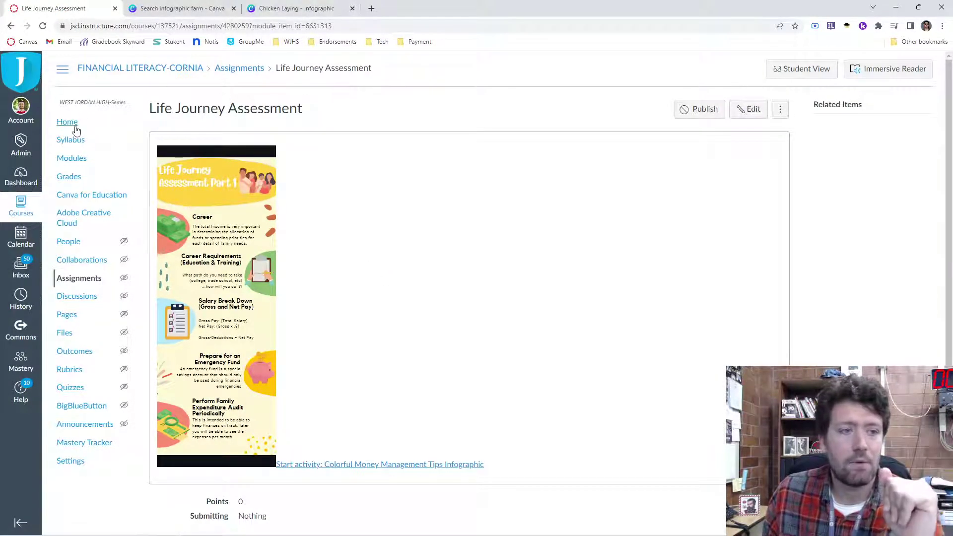
click(74, 124)
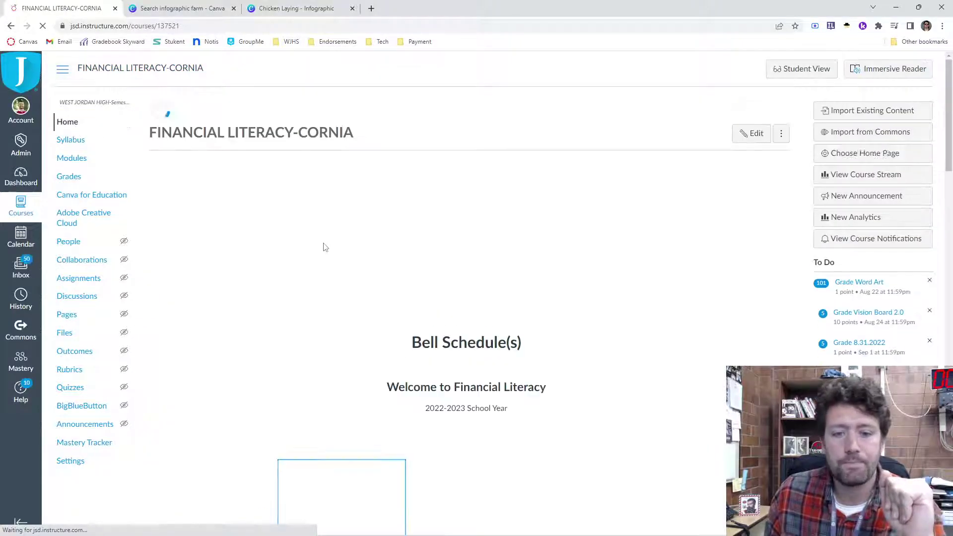
click(87, 159)
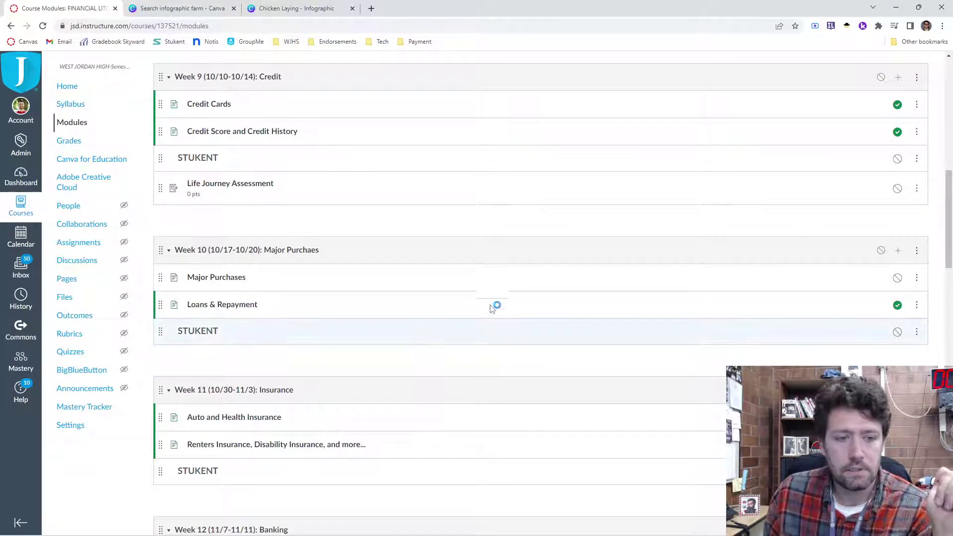
Step: Create a 'Chicken Laying' assignment in the Week 9: Credit module and open it
click(898, 78)
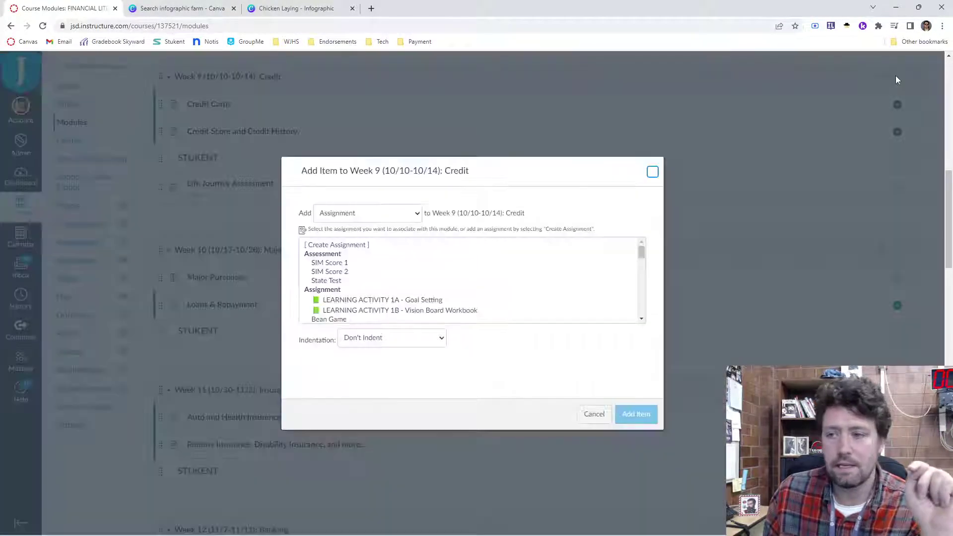
click(350, 245)
click(372, 342)
text(Chi)
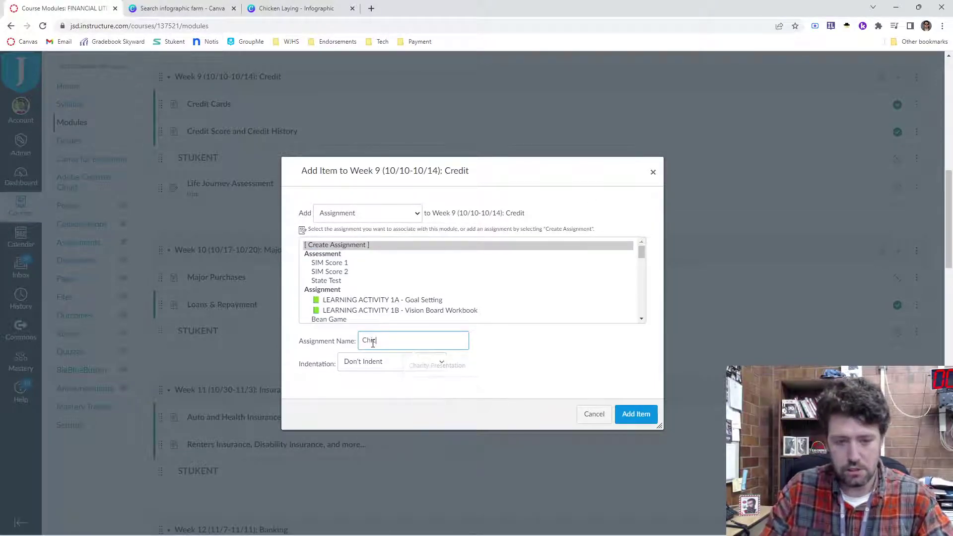
text(cken Laying)
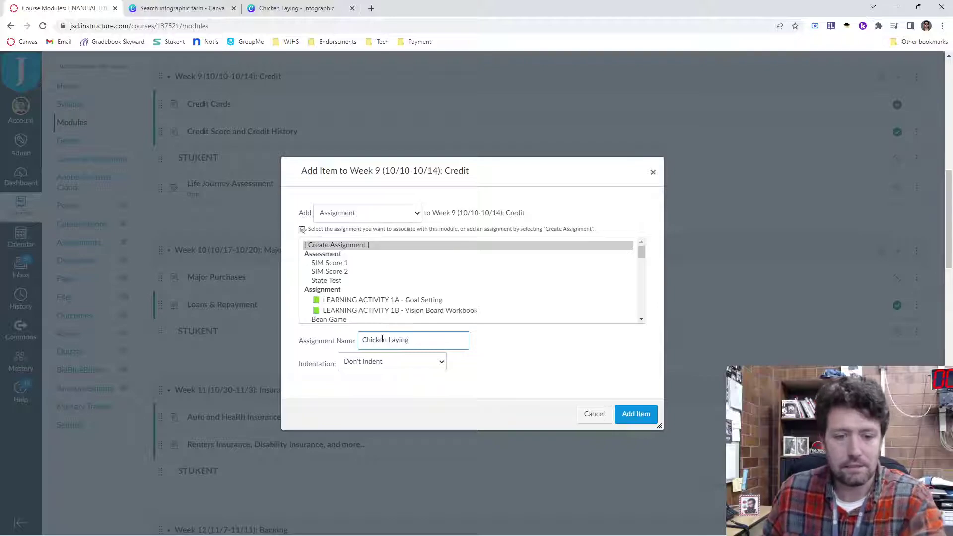
click(632, 417)
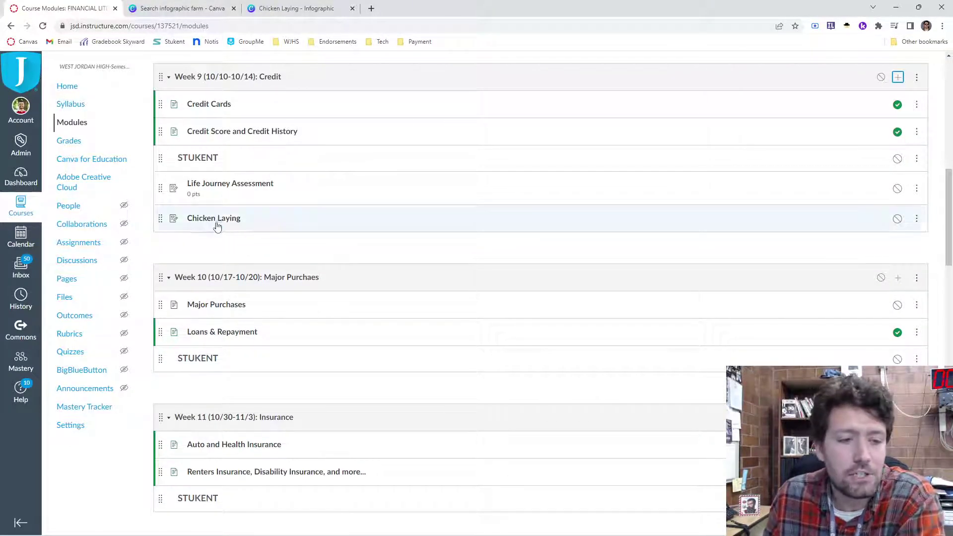
click(219, 224)
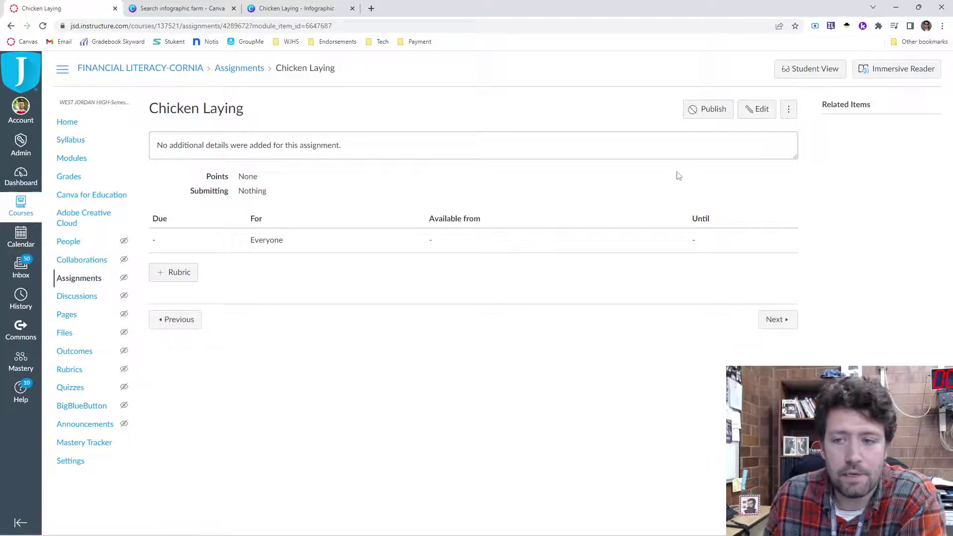
Step: Embed the Chicken Laying design in the description via Canva for Education, as a new copy per student
click(758, 112)
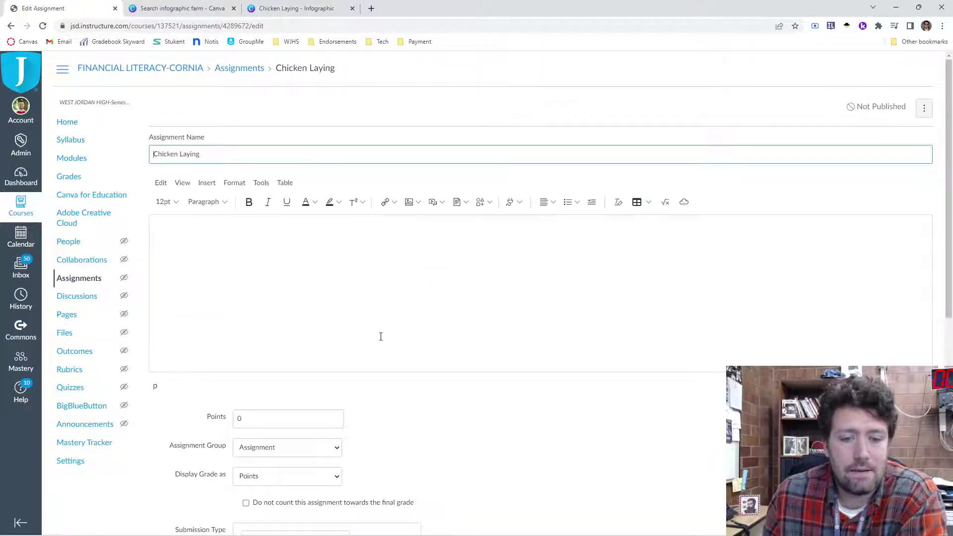
click(514, 205)
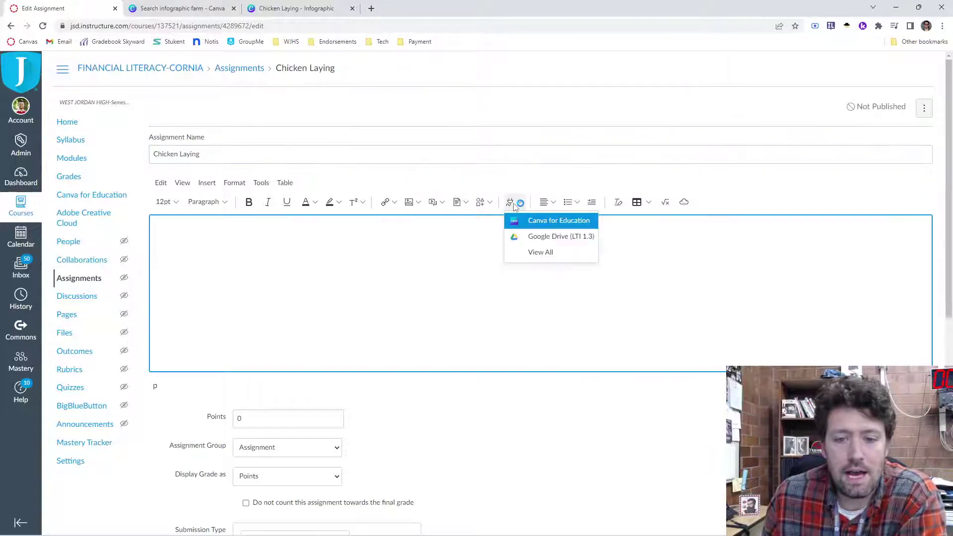
click(536, 253)
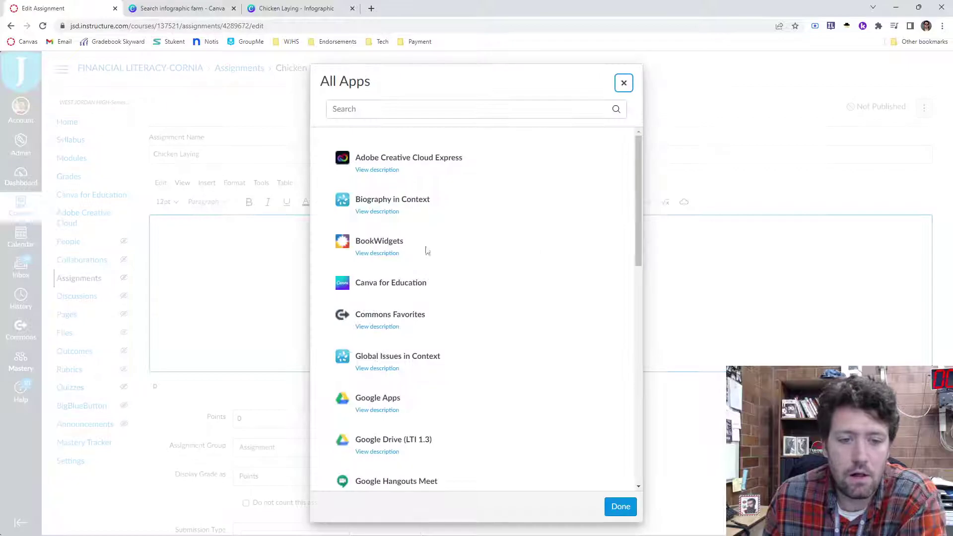
scroll(430, 338, down, 3)
scroll(430, 338, down, 4)
scroll(432, 397, up, 8)
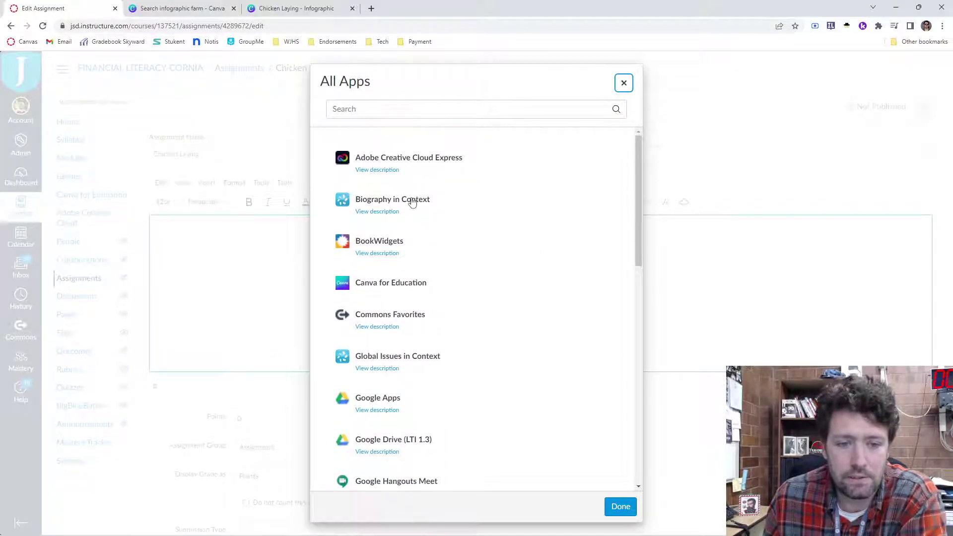
click(398, 283)
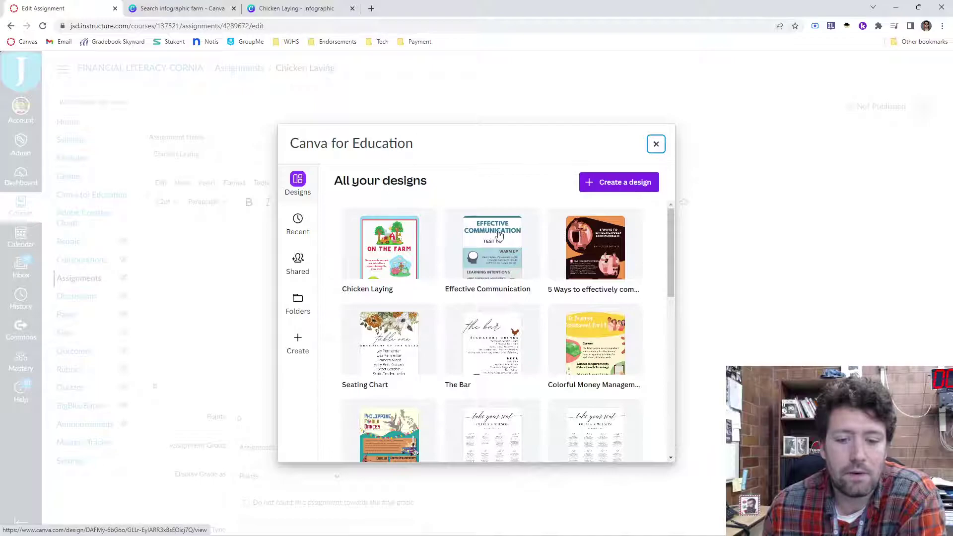
click(385, 260)
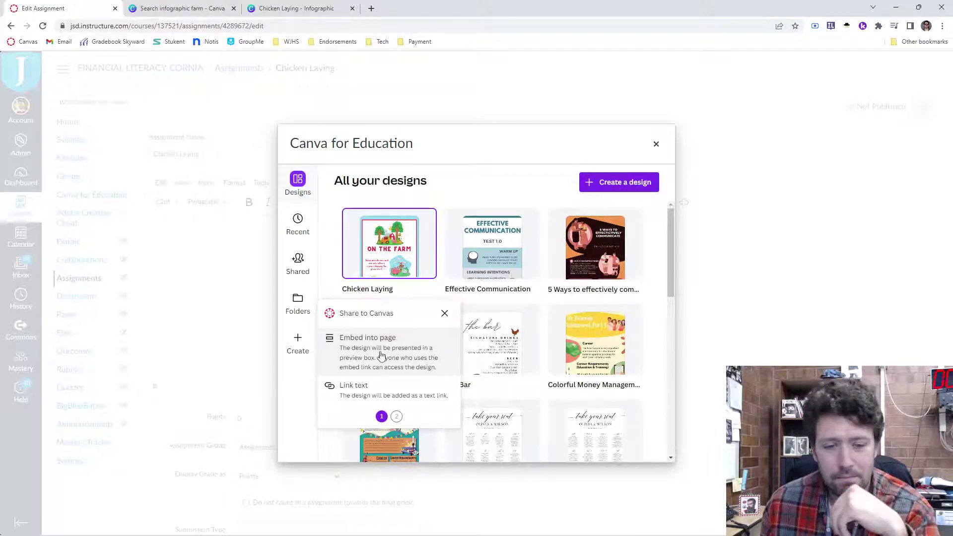
click(382, 355)
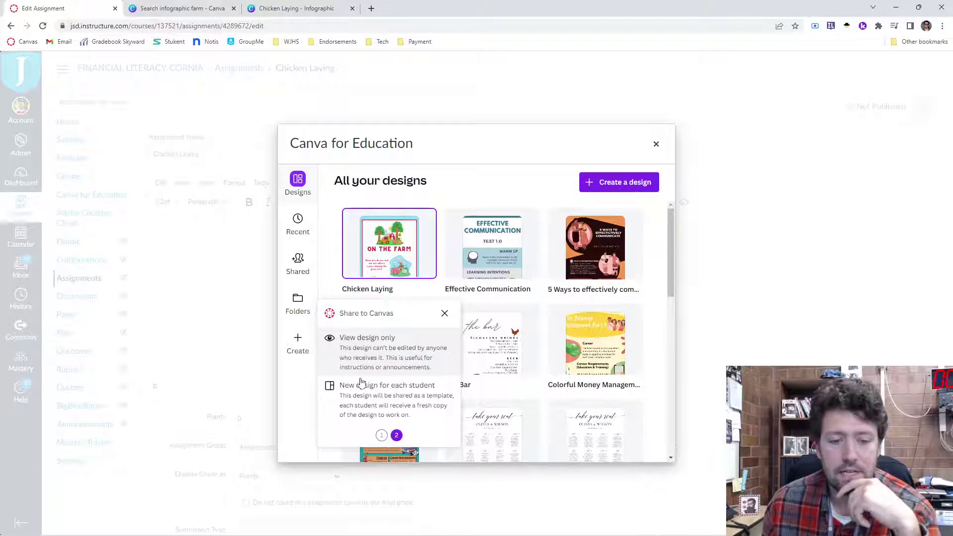
click(357, 402)
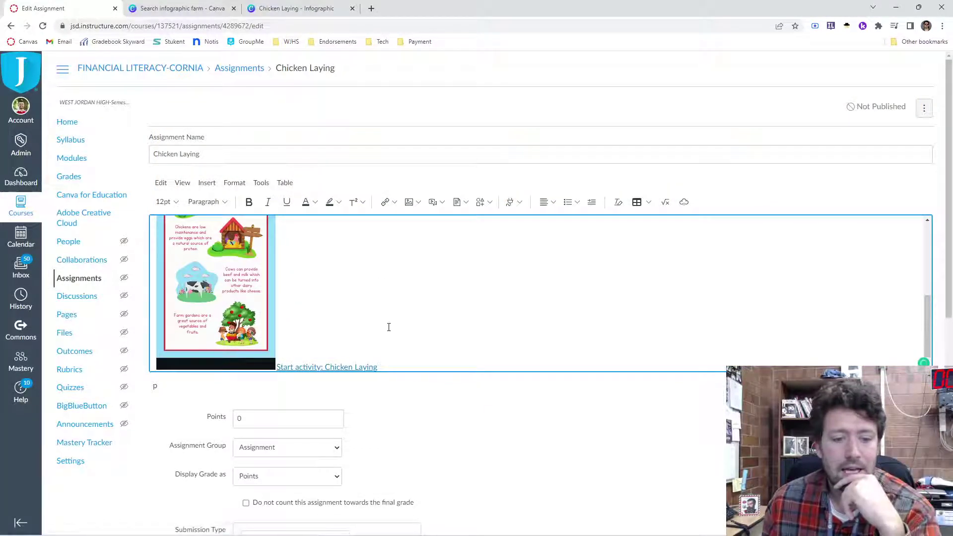
scroll(389, 320, up, 3)
scroll(385, 323, up, 1)
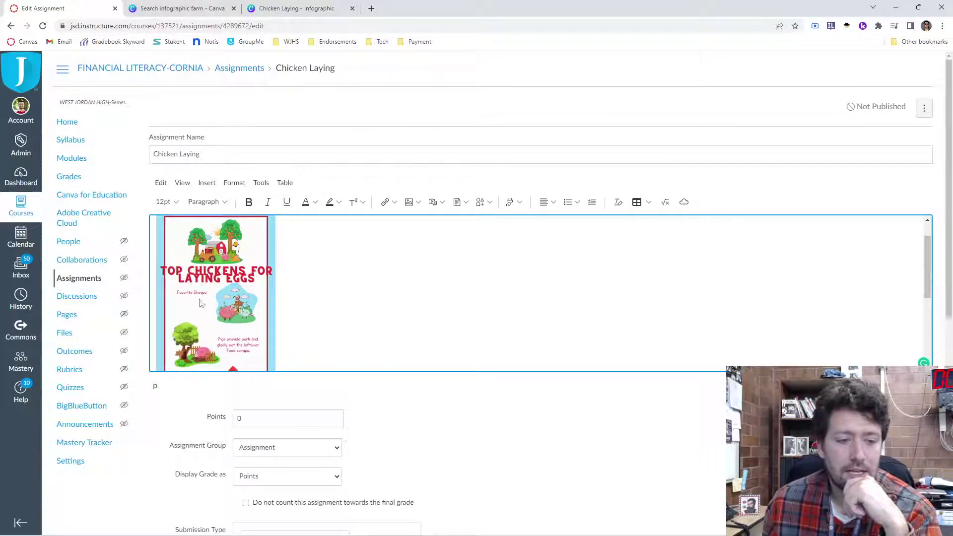
Step: Change the pig caption to 'Pigs are' followed by a name, then verify the design is saved
click(296, 8)
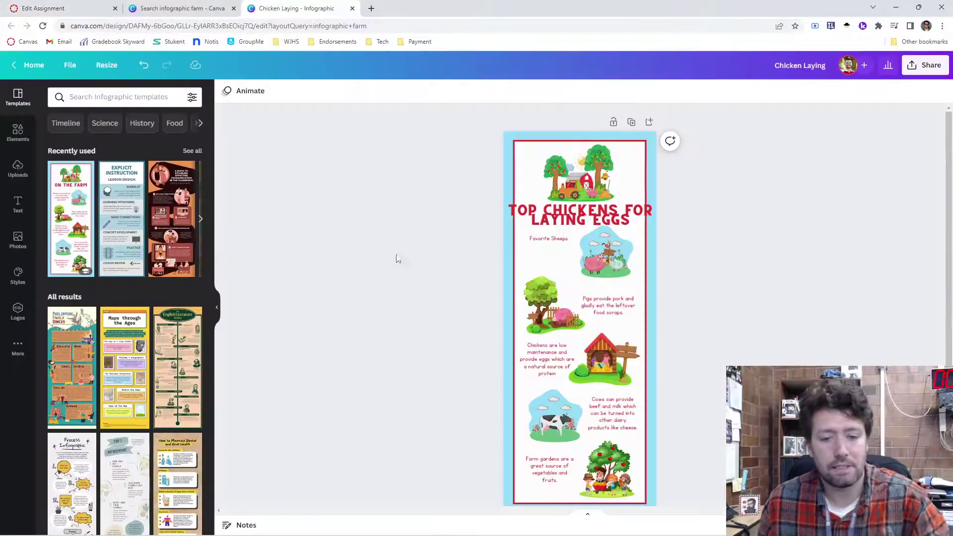
click(569, 311)
click(603, 306)
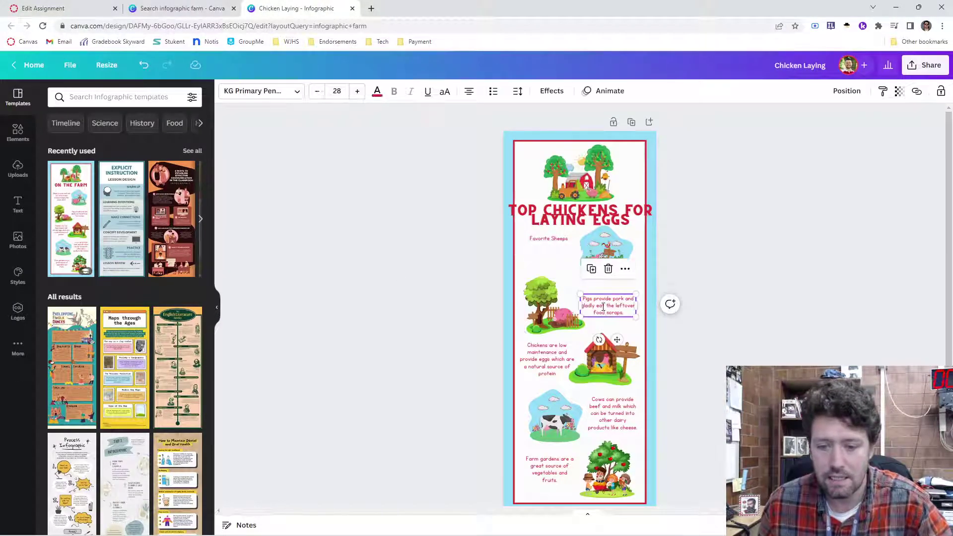
click(603, 307)
text(P)
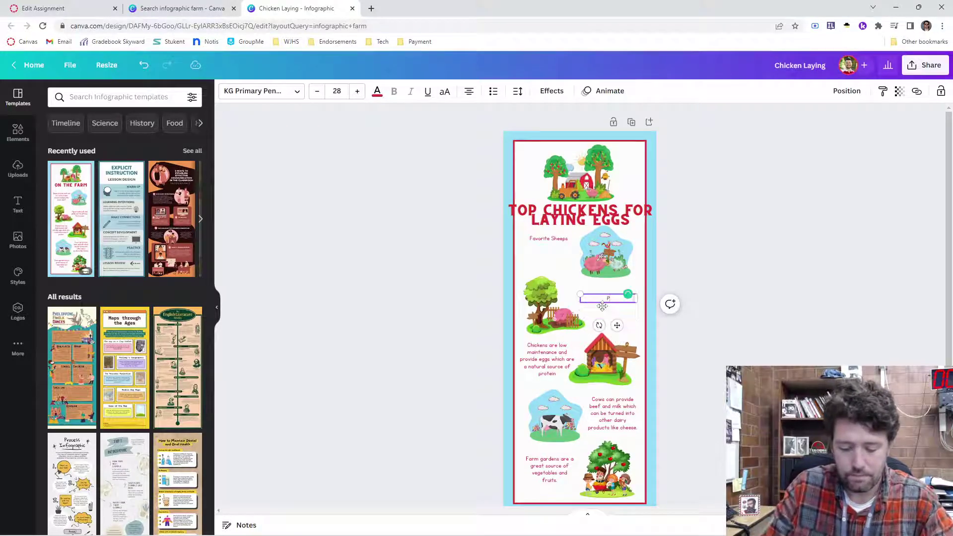
text(igs are)
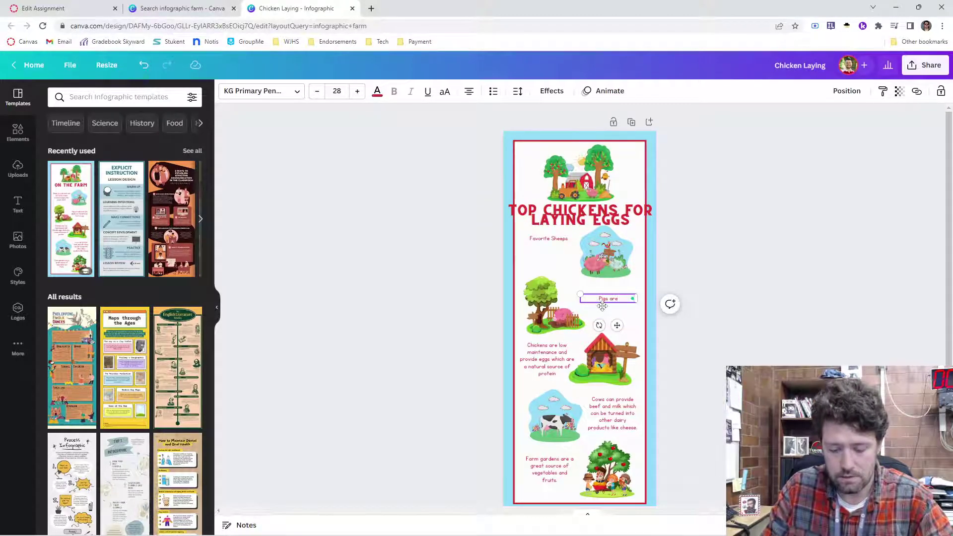
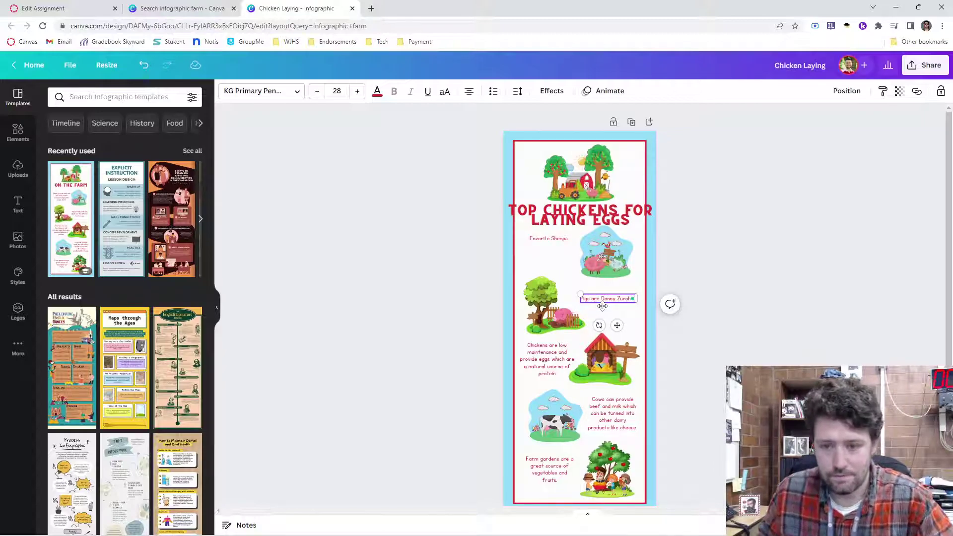
click(715, 333)
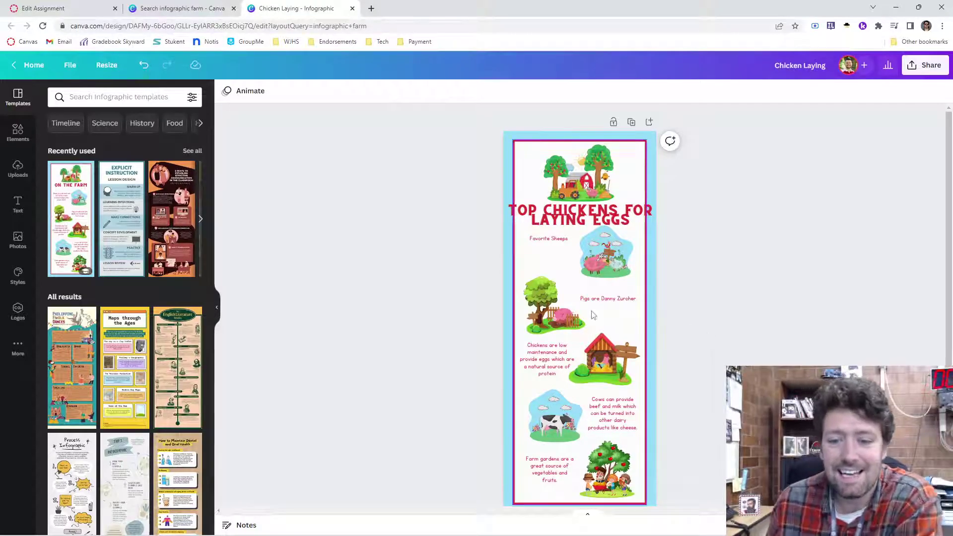
click(74, 67)
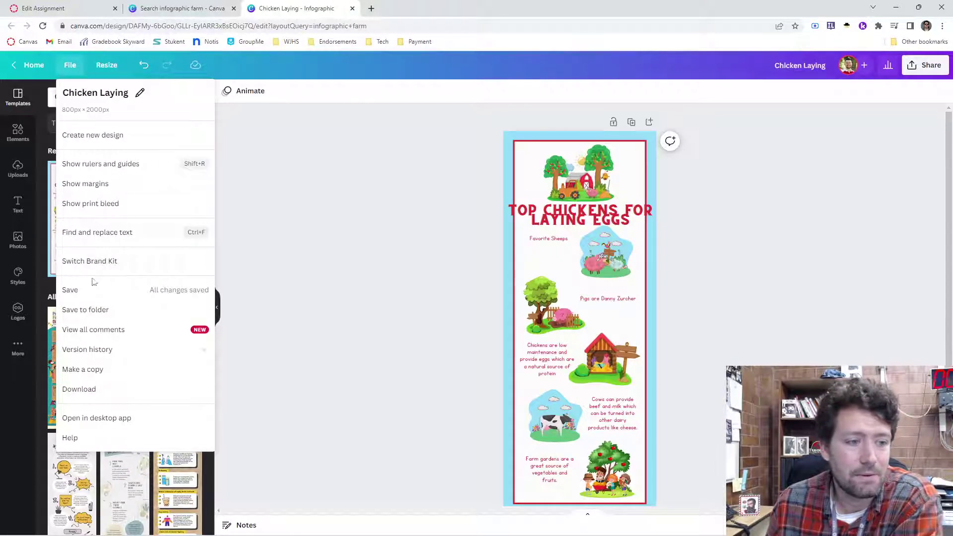
click(93, 290)
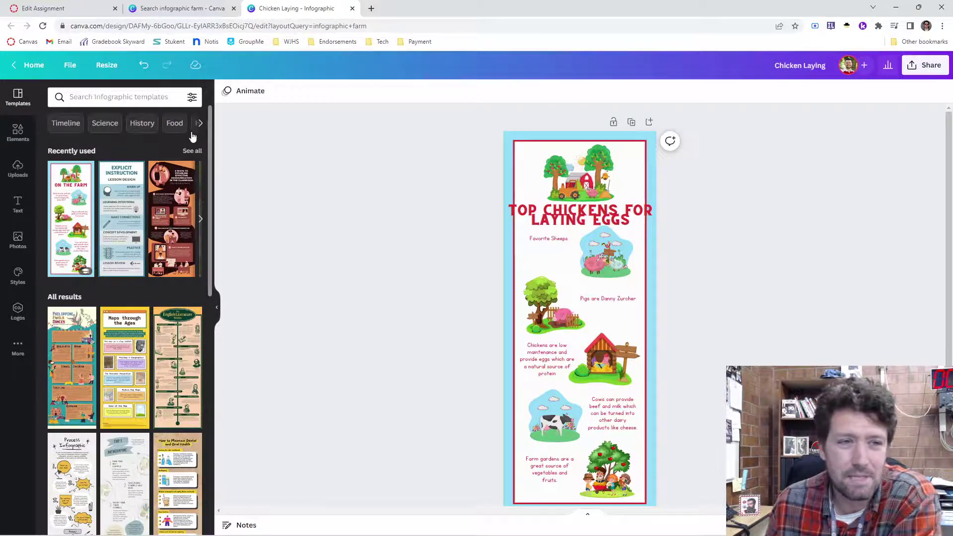
Step: Set Submission Type to Online with File Uploads ticked, and save the Chicken Laying assignment
click(106, 5)
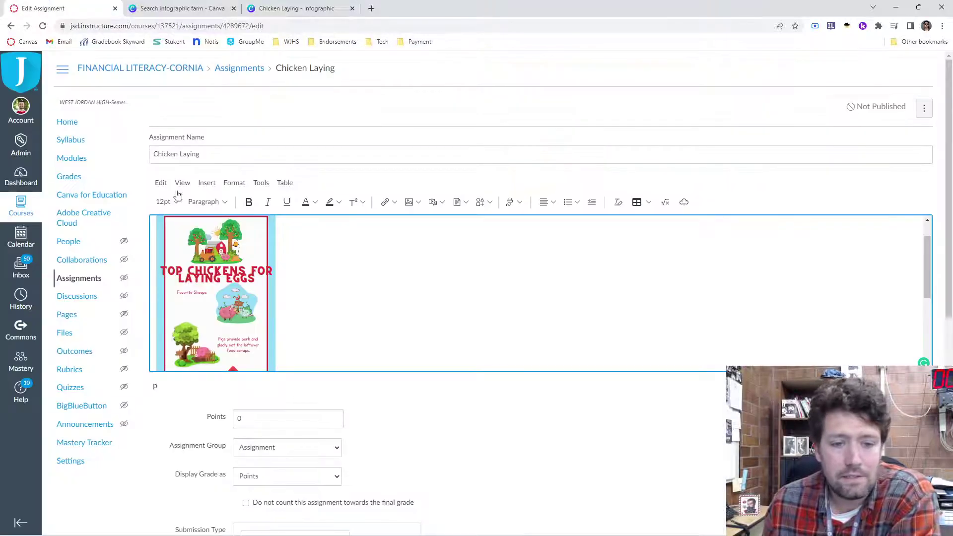
scroll(461, 407, down, 1)
scroll(461, 408, down, 7)
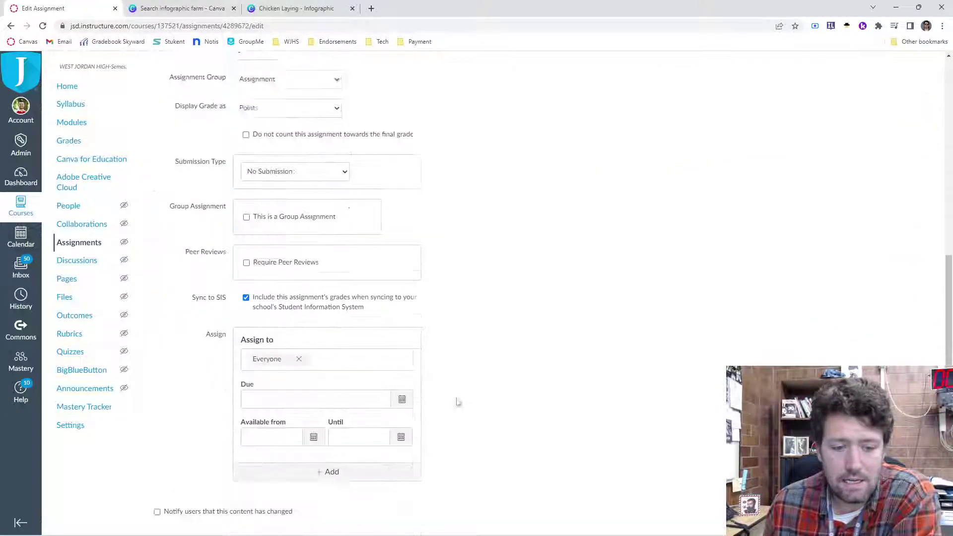
scroll(521, 341, up, 4)
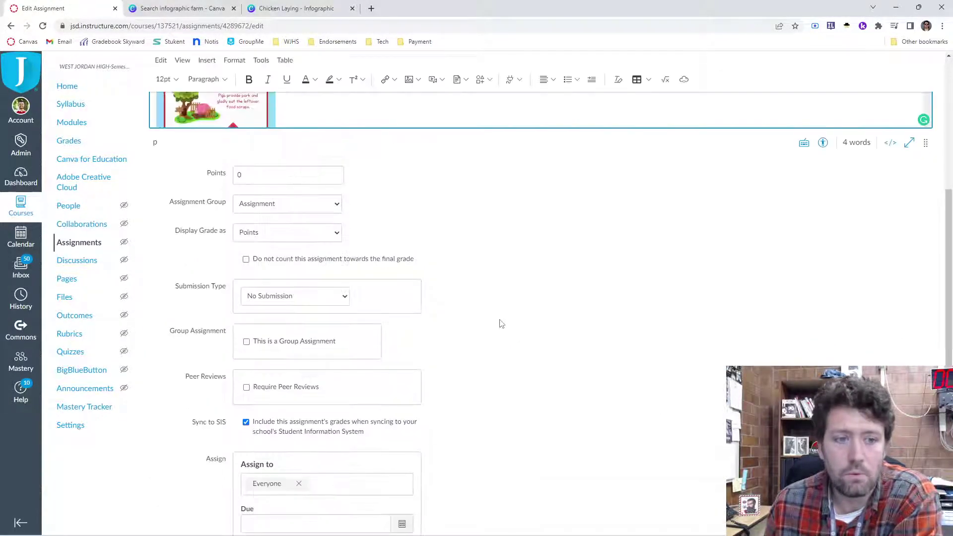
click(330, 347)
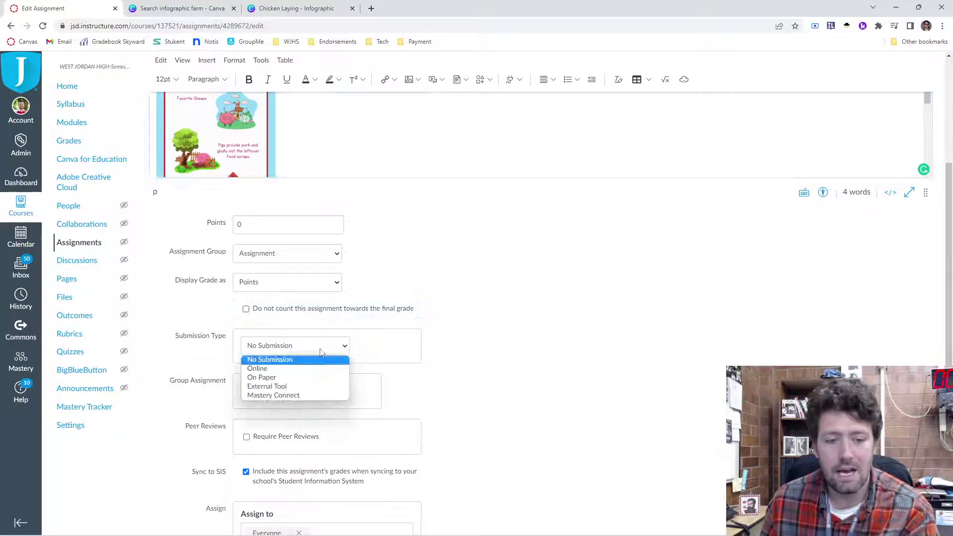
click(275, 367)
click(247, 468)
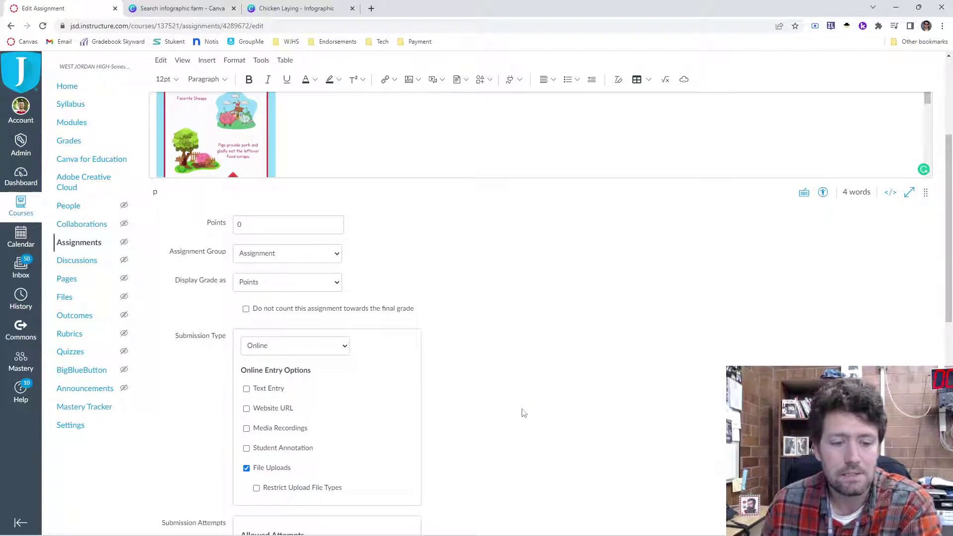
scroll(479, 472, down, 2)
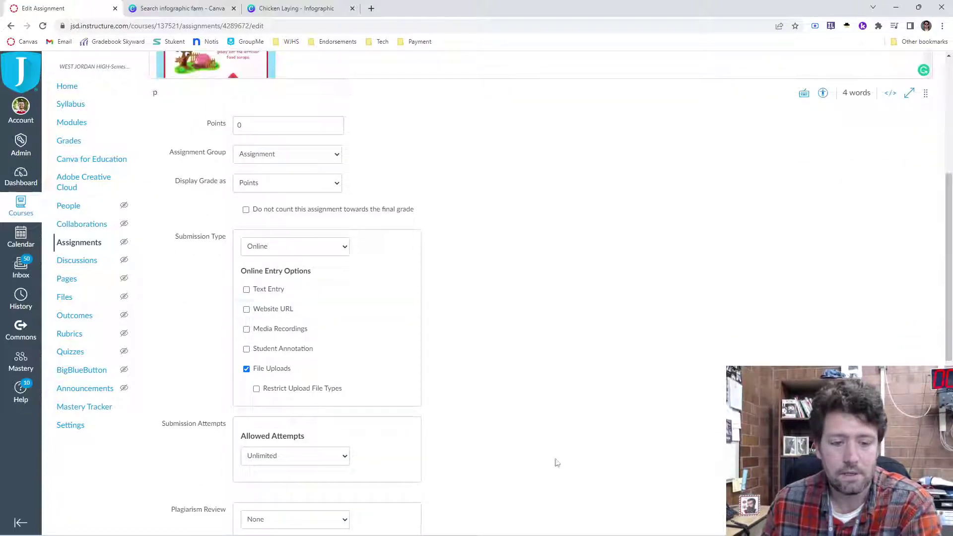
scroll(557, 462, down, 8)
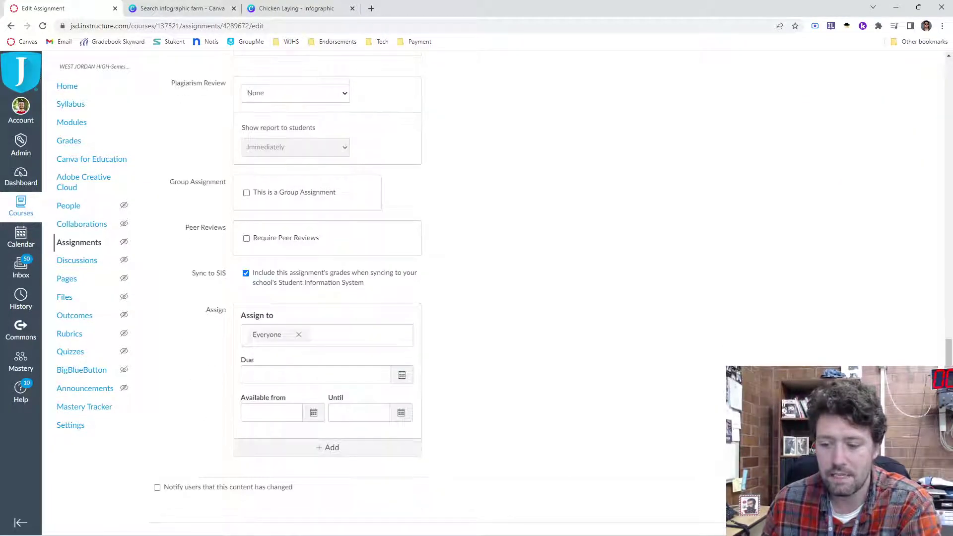
click(913, 529)
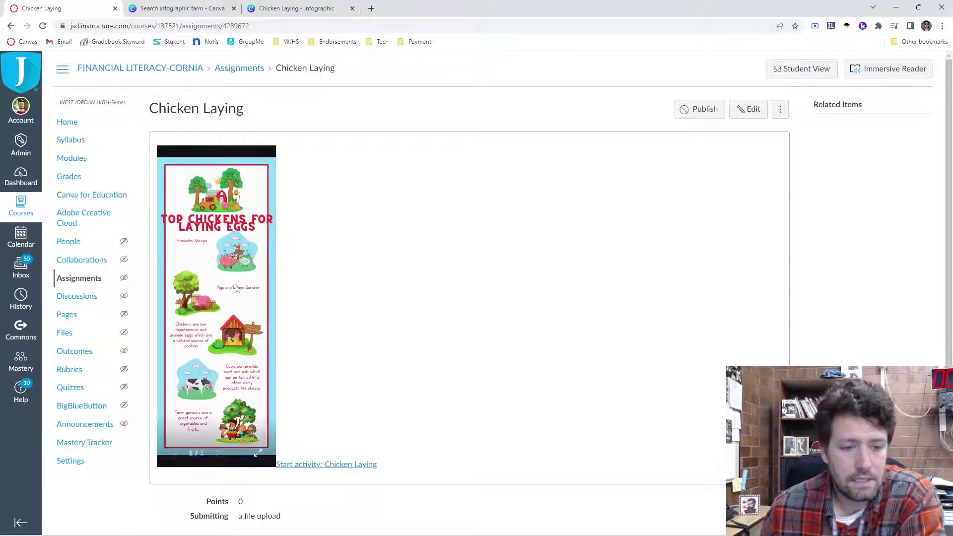
triple_click(237, 289)
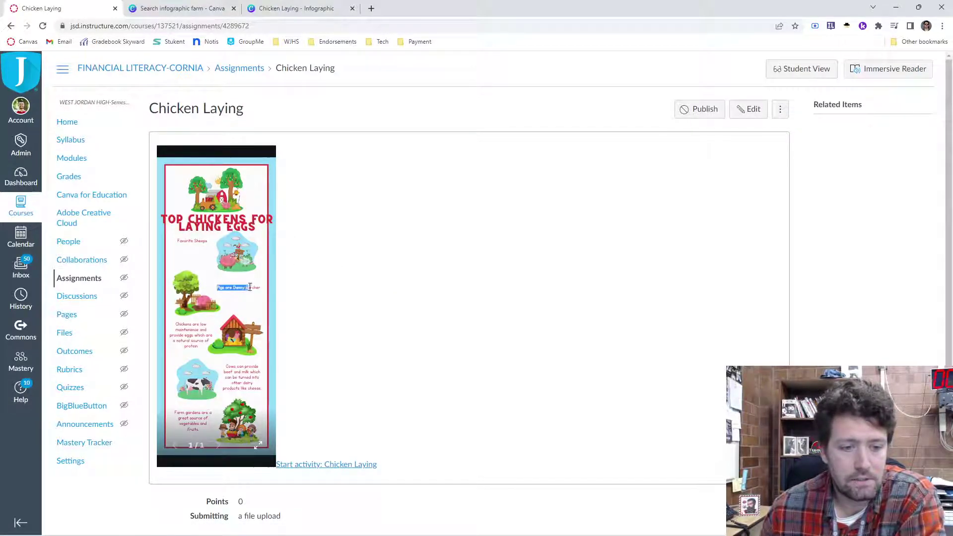
double_click(289, 299)
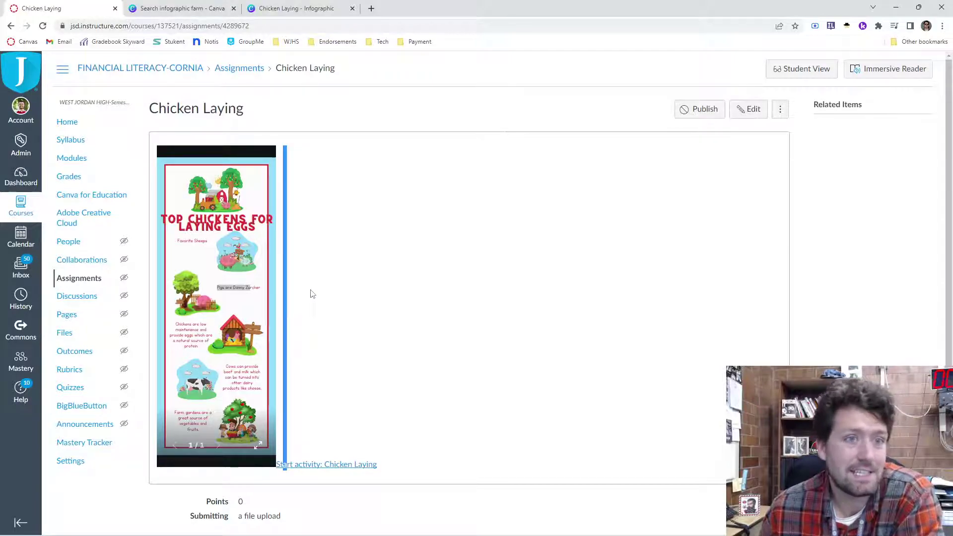